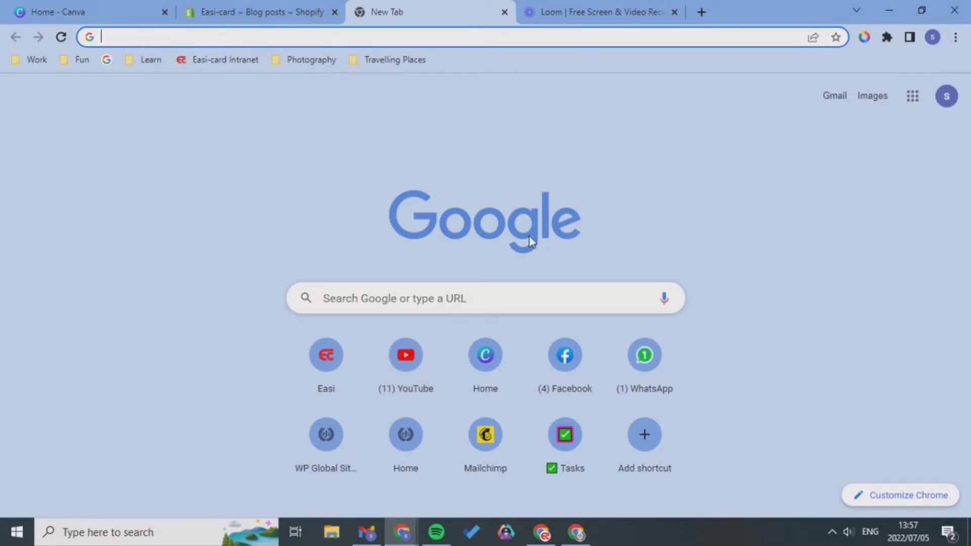
# Load canva.com by entering 'canva.com' in the new Chrome tab's address bar
pyautogui.write('canva.com')
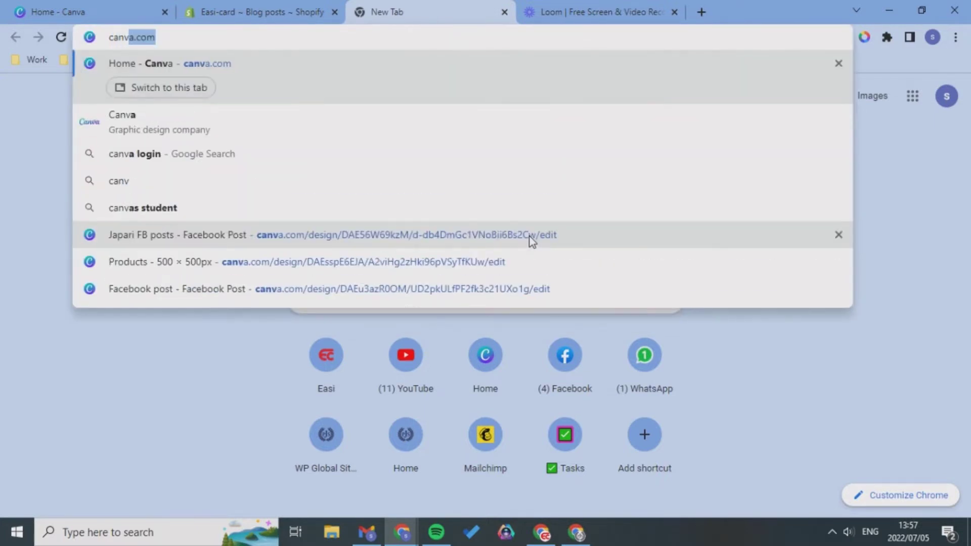
pyautogui.press('Return')
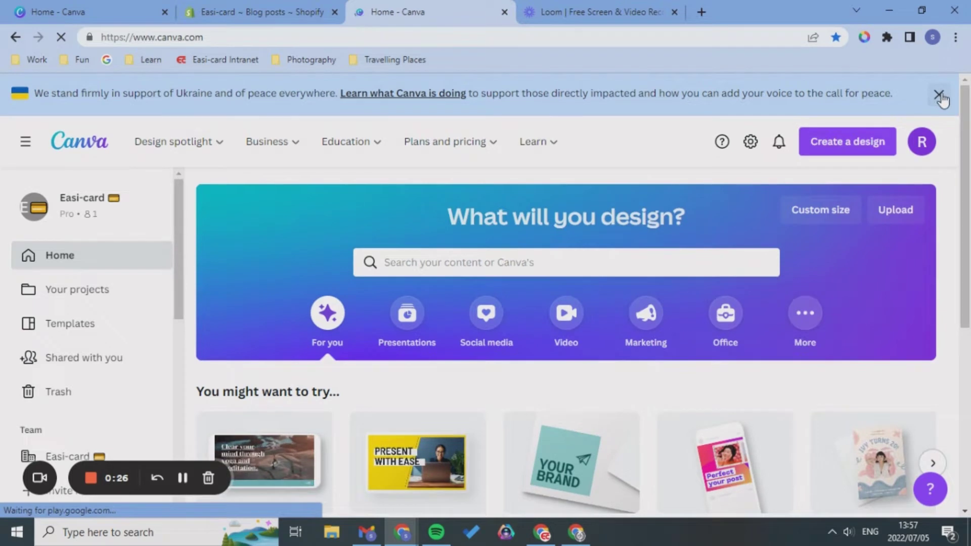
# Close the Ukraine support banner and activate the header template search box
pyautogui.click(940, 95)
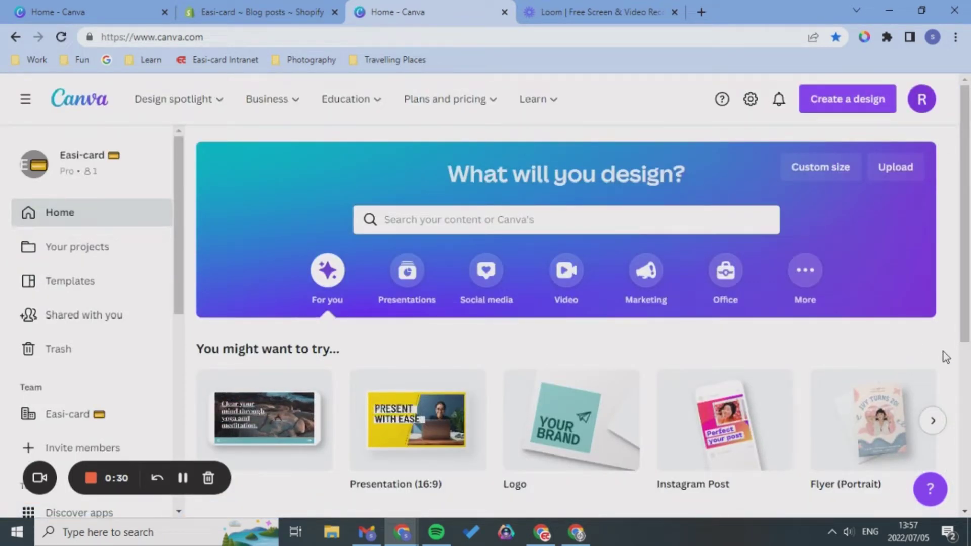
pyautogui.scroll(-3, 818, 390)
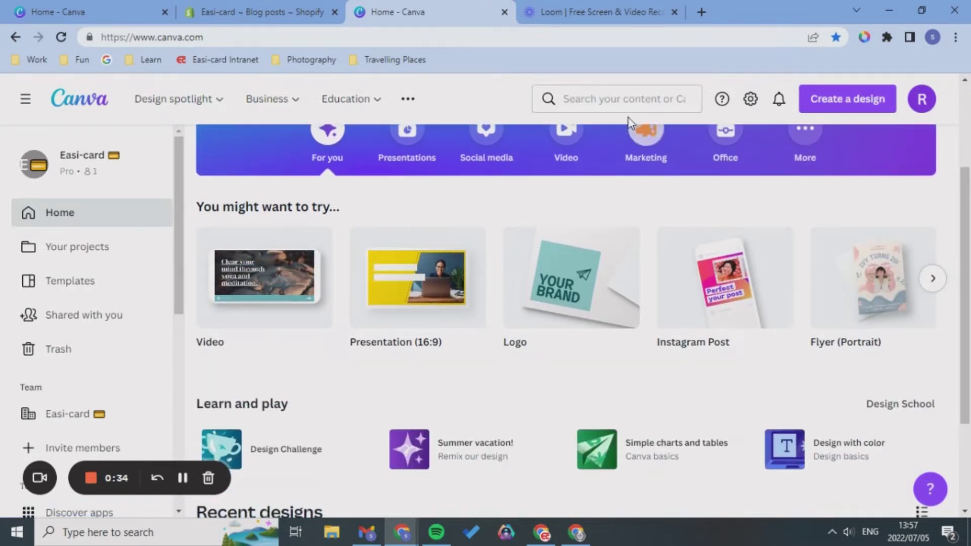
pyautogui.click(627, 104)
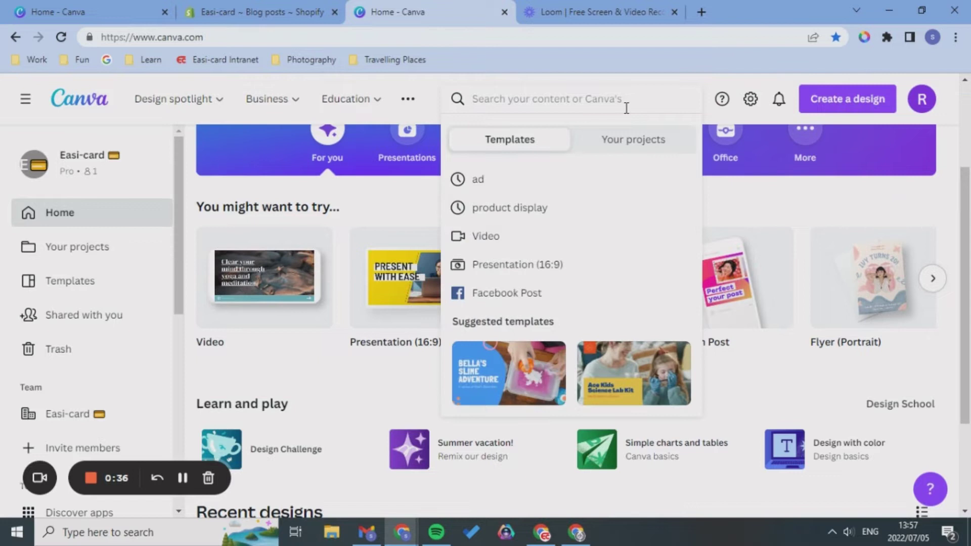
# Search templates for 'business card', browse the results, then go back to the home page
pyautogui.write('busines')
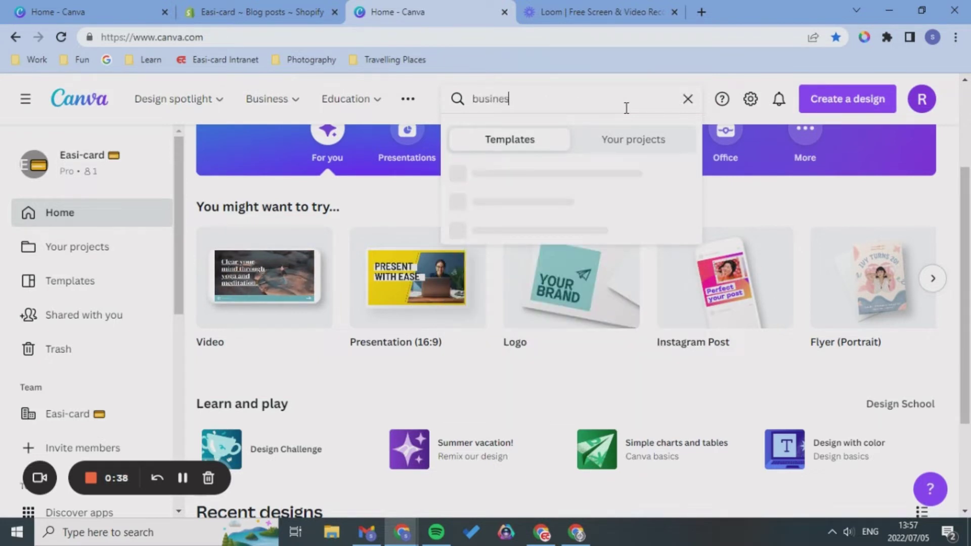
pyautogui.write('s card')
pyautogui.press('Return')
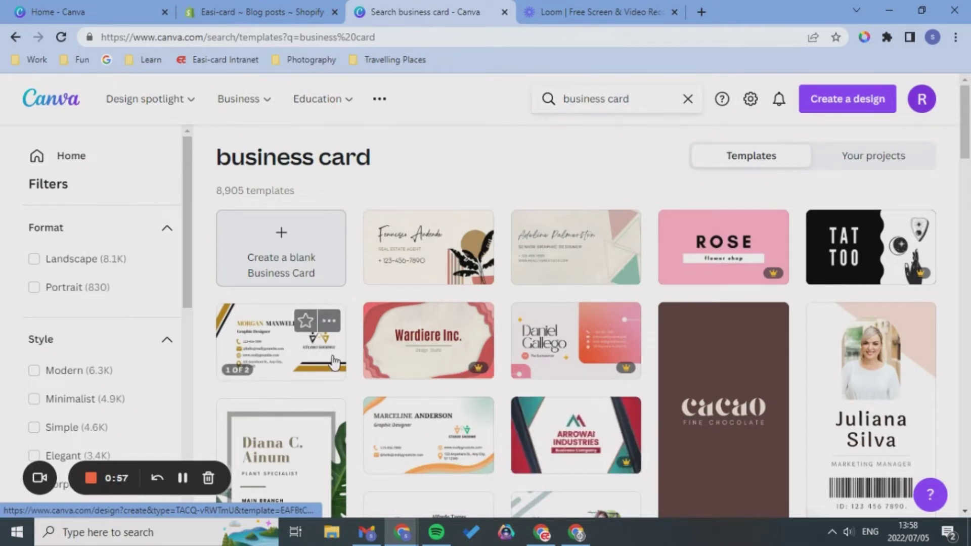
pyautogui.scroll(-2, 680, 408)
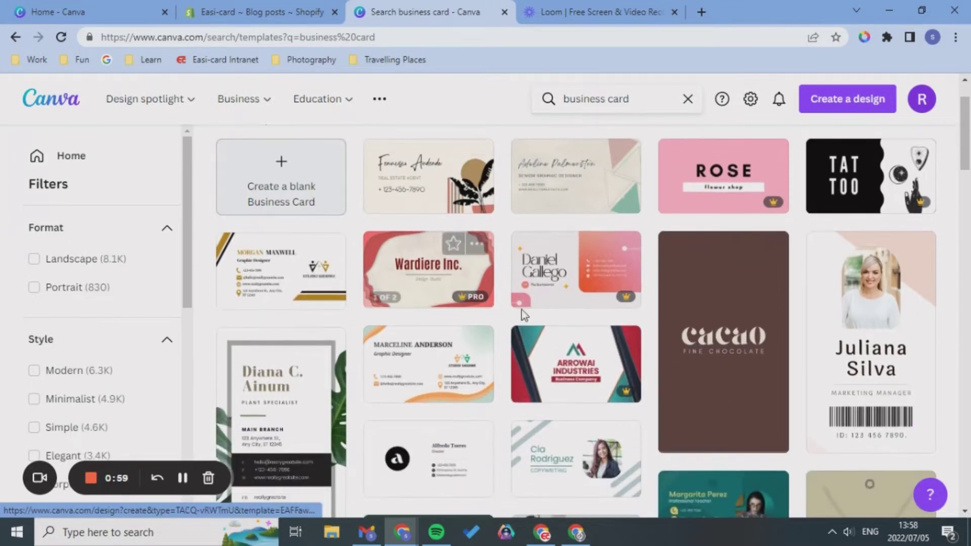
pyautogui.scroll(2, 521, 310)
pyautogui.moveTo(429, 176)
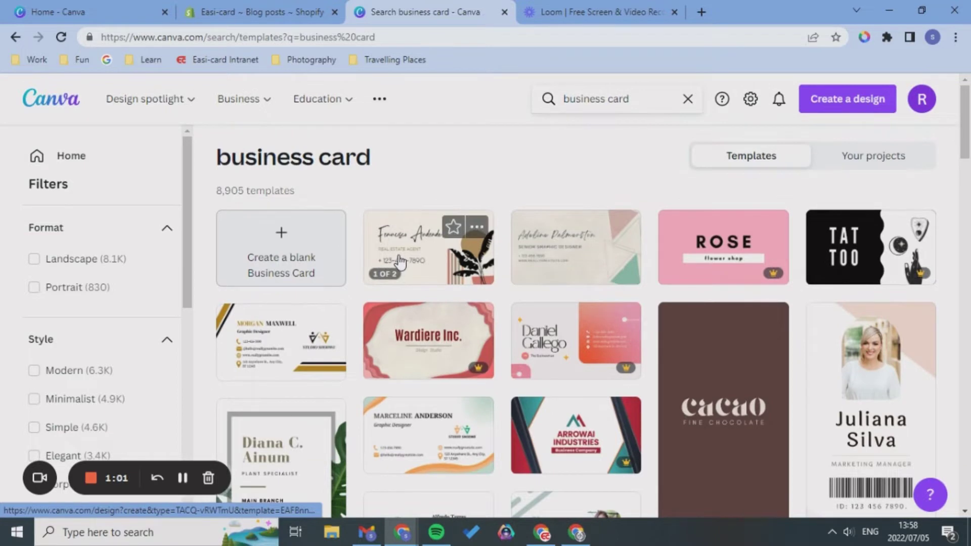
pyautogui.hotkey('alt', 'Left')
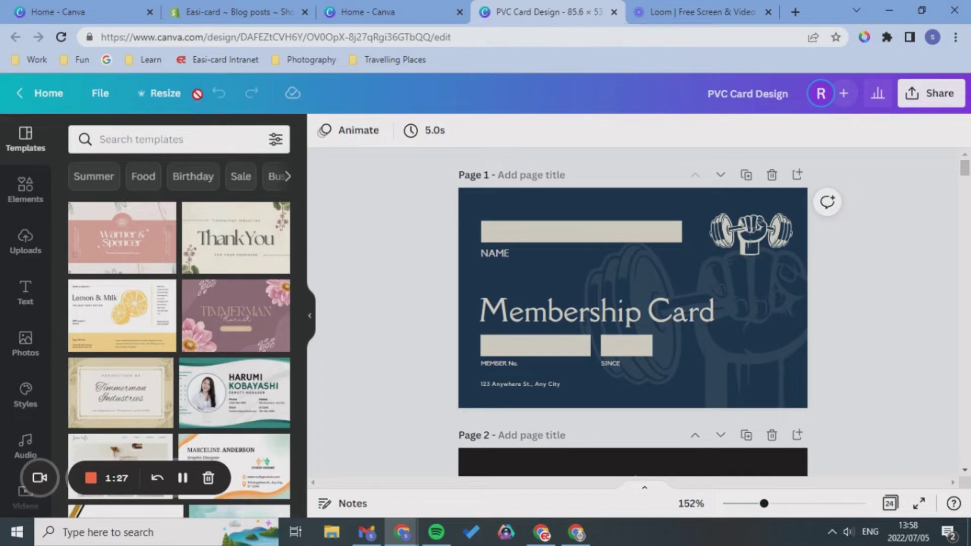
# Check the membership card's custom size of 85.6 × 53.98 mm in Resize
pyautogui.click(170, 102)
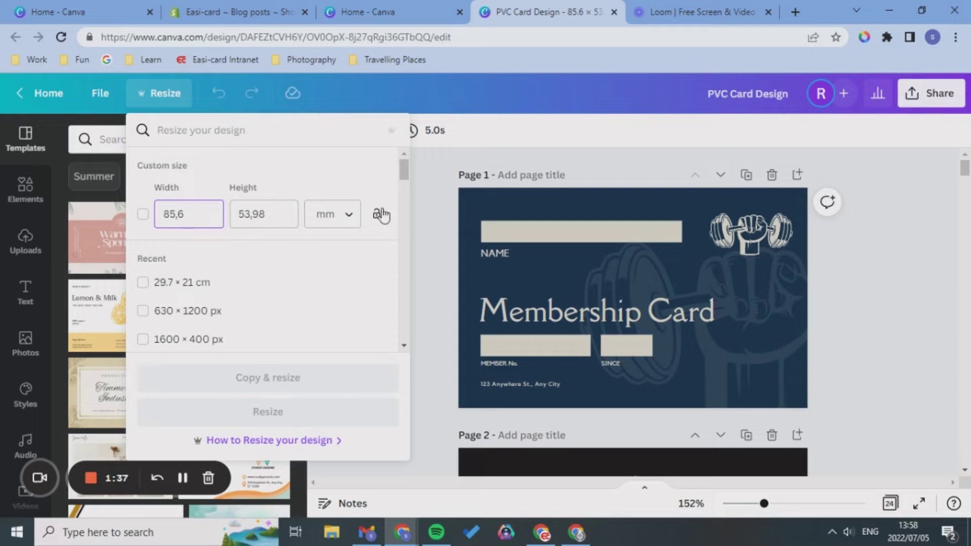
# Close the size panel and scroll through the Templates side panel
pyautogui.click(437, 223)
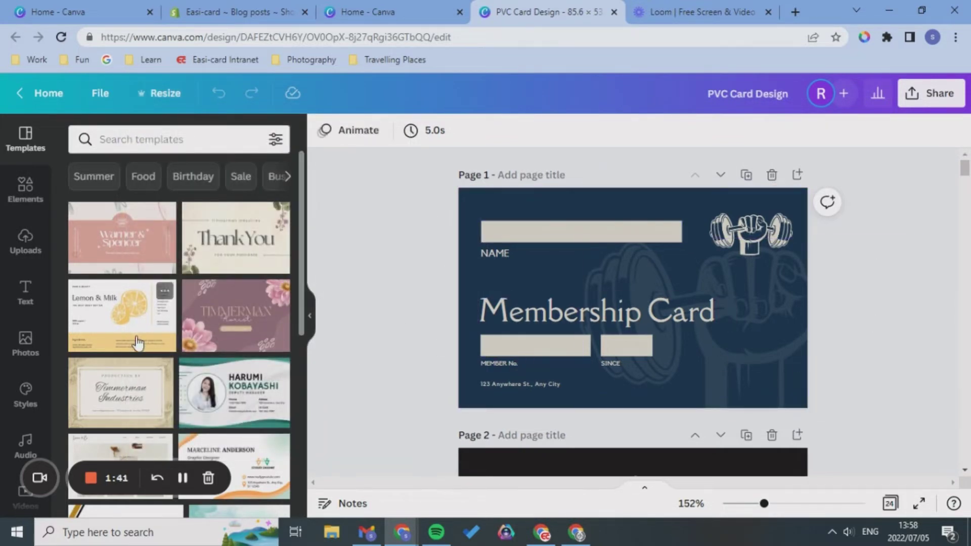
pyautogui.scroll(-4, 175, 326)
pyautogui.scroll(2, 175, 326)
pyautogui.scroll(1, 174, 326)
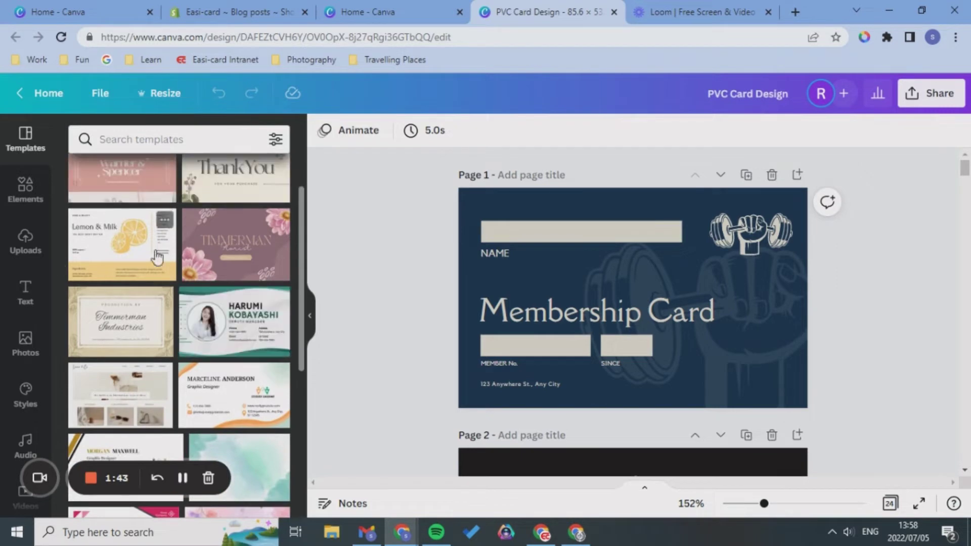
pyautogui.scroll(-2, 251, 256)
pyautogui.scroll(2, 243, 284)
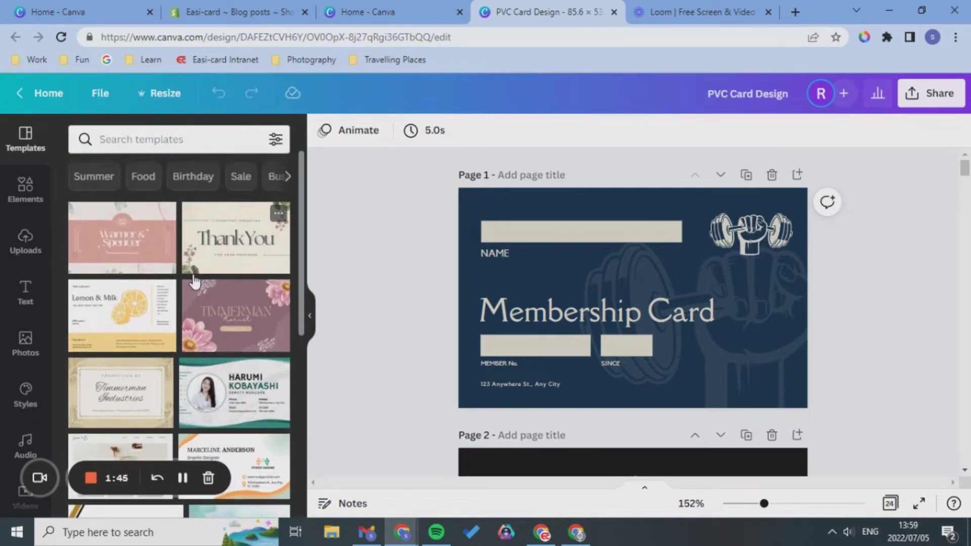
pyautogui.scroll(-2, 233, 329)
pyautogui.scroll(-10, 228, 374)
# Search templates for 'gym' and scroll the results to the red Salford Fitness Club design
pyautogui.scroll(5, 222, 304)
pyautogui.click(174, 140)
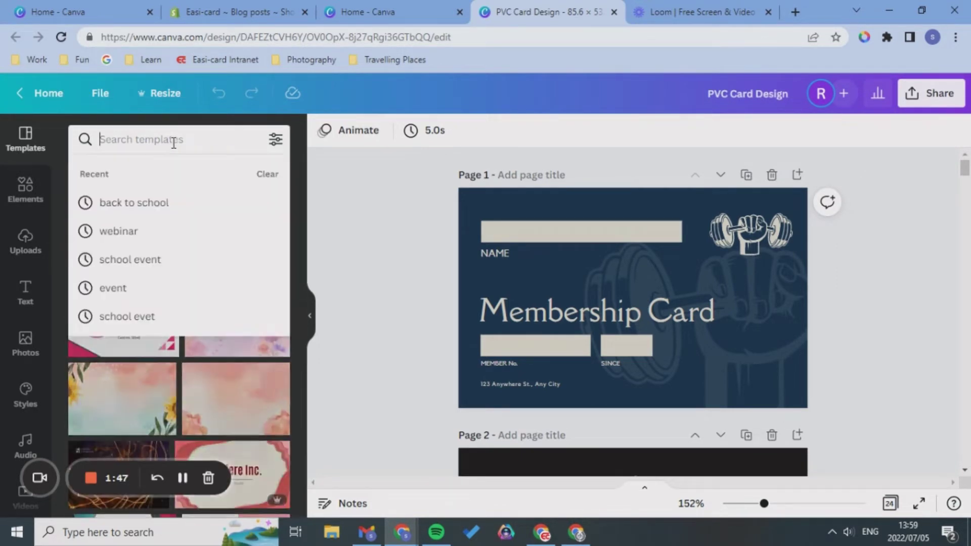
pyautogui.write('gym')
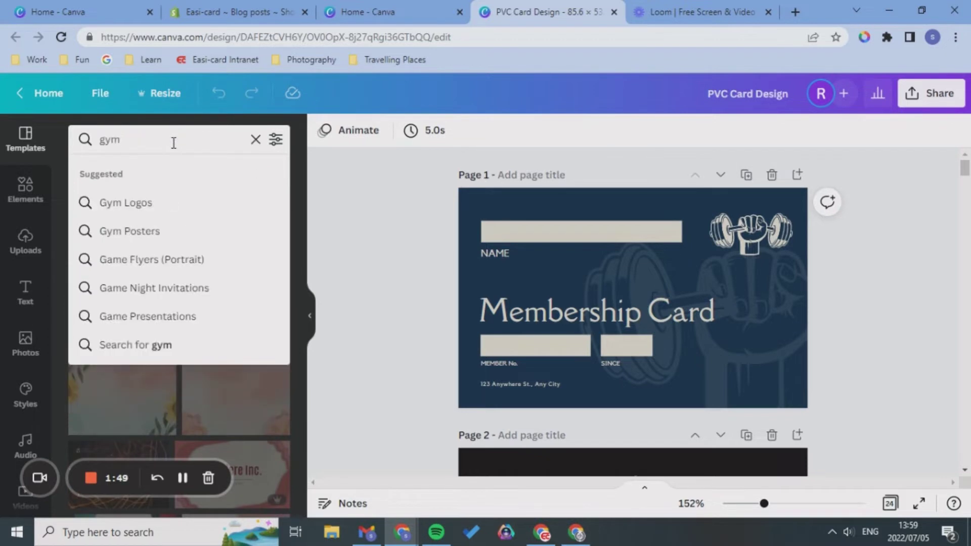
pyautogui.press('Return')
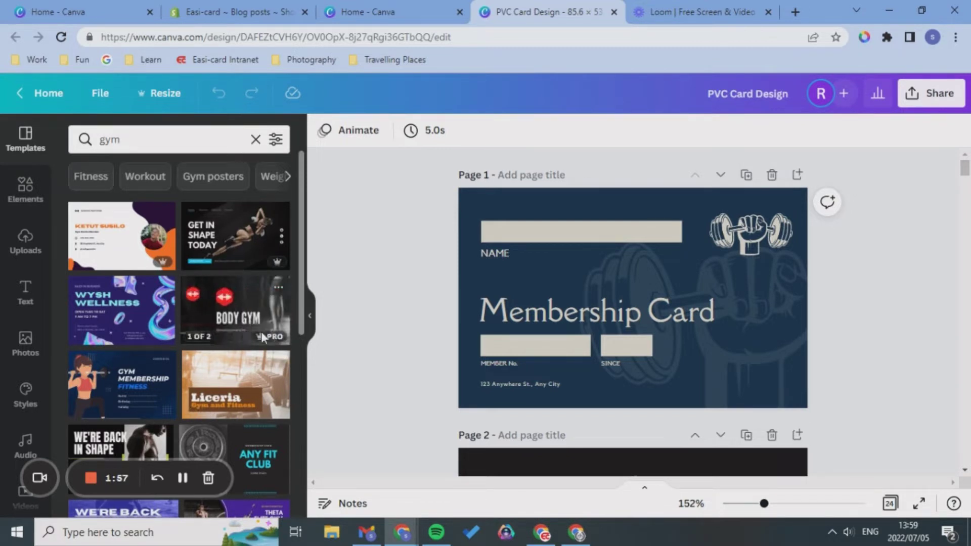
pyautogui.moveTo(235, 235)
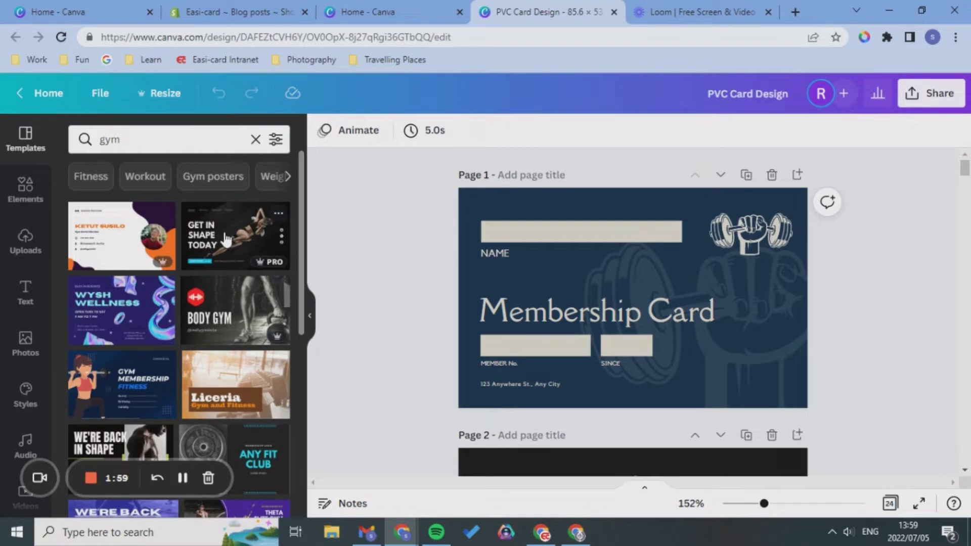
pyautogui.scroll(-5, 228, 395)
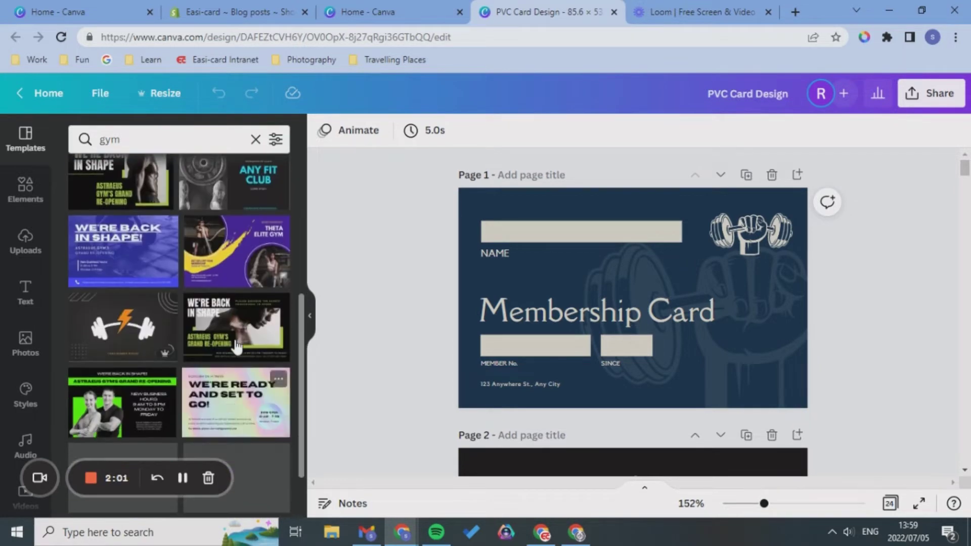
pyautogui.scroll(3, 238, 354)
pyautogui.scroll(3, 245, 314)
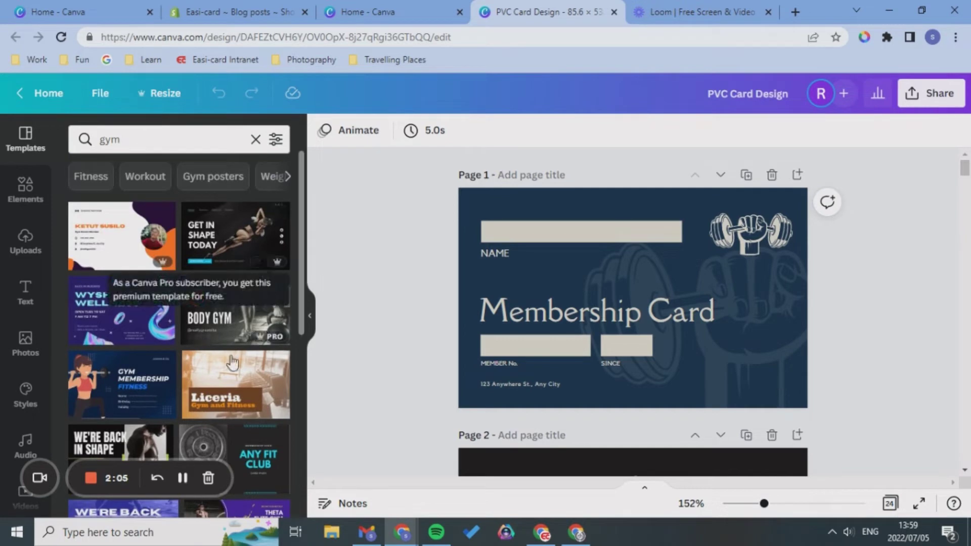
pyautogui.scroll(-5, 230, 363)
pyautogui.scroll(-3, 152, 395)
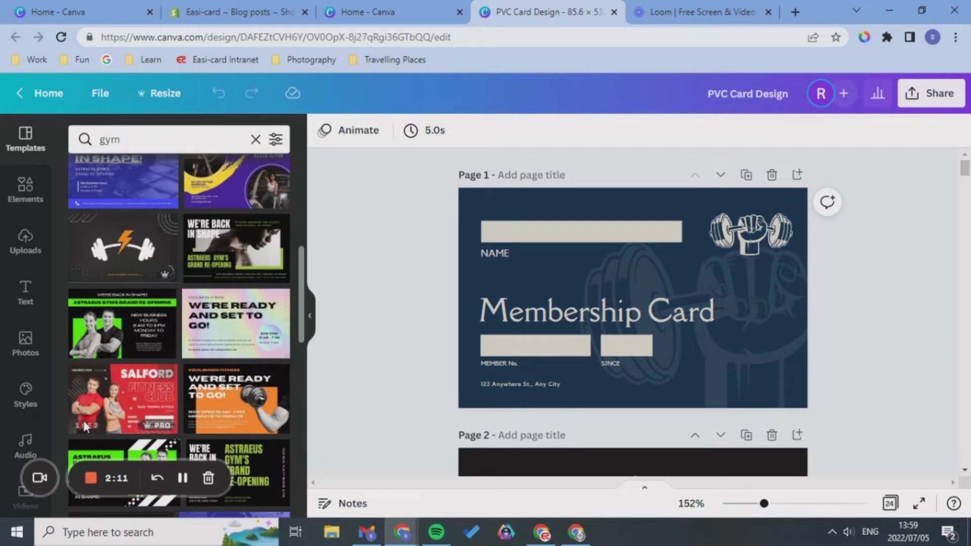
# Scroll down through the PVC Card Design pages as far as Page 19
pyautogui.scroll(-2, 885, 354)
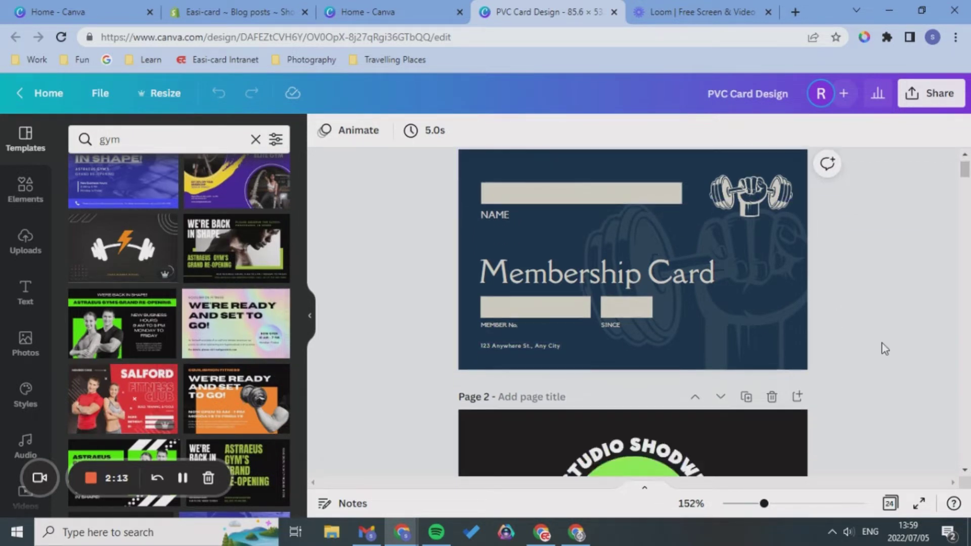
pyautogui.scroll(-5, 882, 344)
pyautogui.scroll(-3, 880, 346)
pyautogui.scroll(-1, 879, 345)
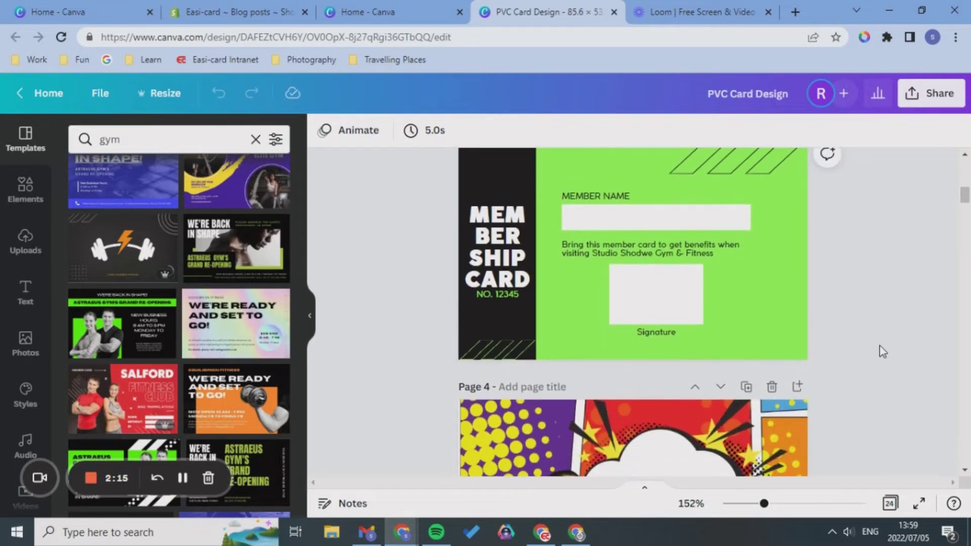
pyautogui.scroll(-4, 879, 346)
pyautogui.scroll(-3, 879, 349)
pyautogui.scroll(-4, 879, 349)
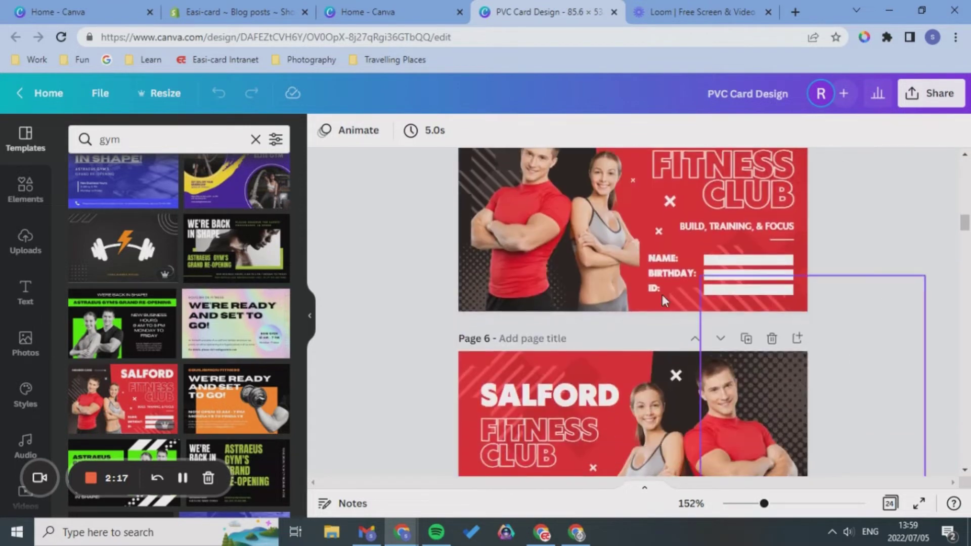
pyautogui.scroll(4, 662, 295)
pyautogui.scroll(1, 630, 369)
pyautogui.scroll(-3, 660, 367)
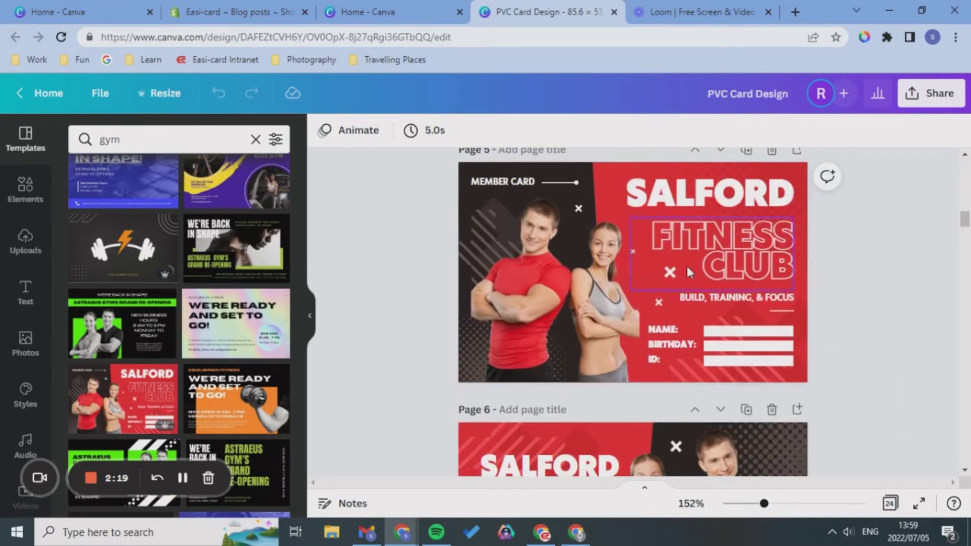
pyautogui.scroll(-5, 785, 367)
pyautogui.scroll(-5, 794, 367)
pyautogui.scroll(-5, 809, 368)
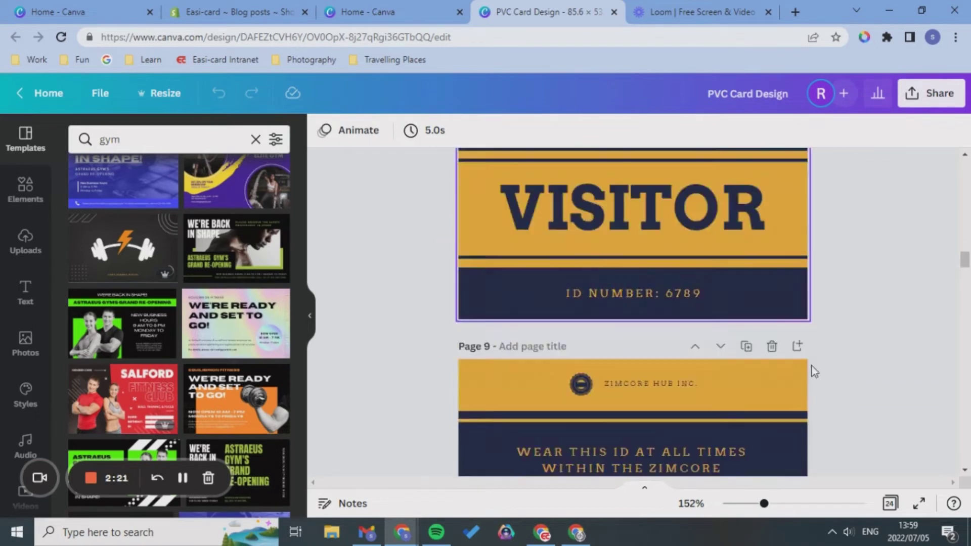
pyautogui.scroll(-2, 813, 371)
pyautogui.scroll(-5, 811, 369)
pyautogui.scroll(-3, 808, 369)
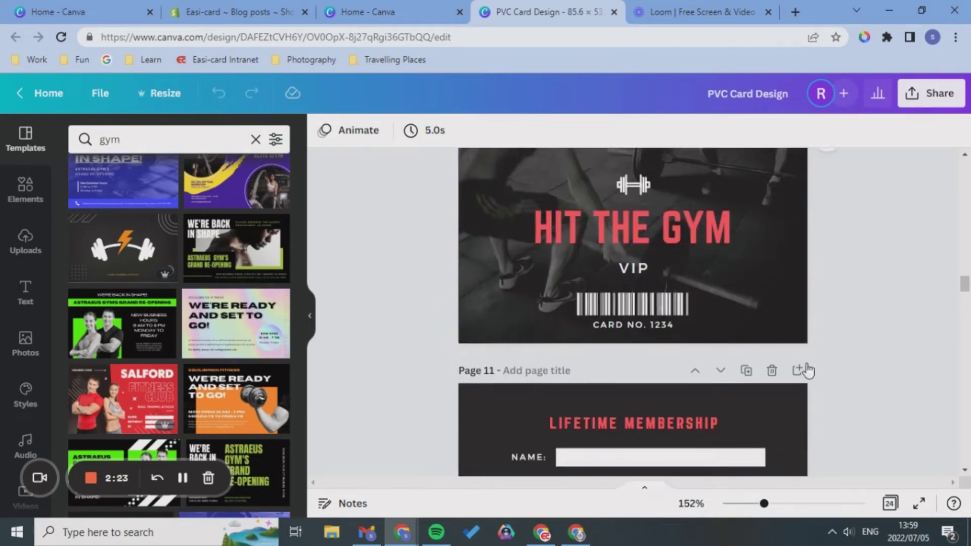
pyautogui.scroll(-2, 754, 406)
pyautogui.scroll(-6, 768, 397)
pyautogui.scroll(-1, 749, 354)
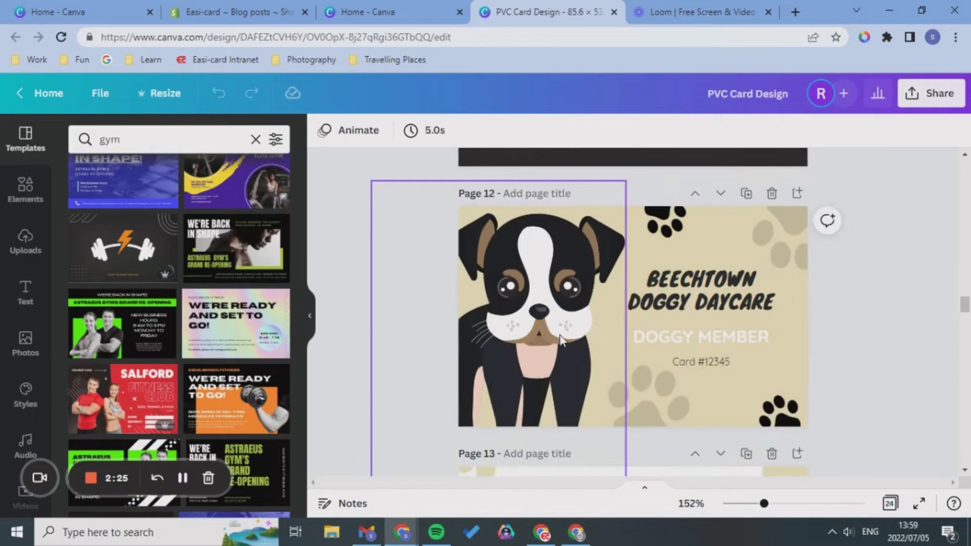
pyautogui.scroll(-3, 842, 358)
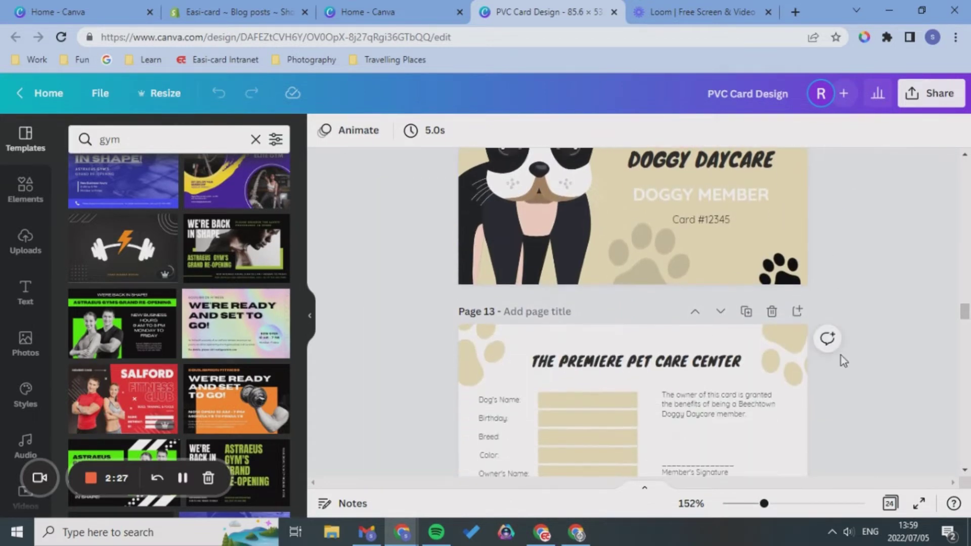
pyautogui.scroll(-7, 808, 408)
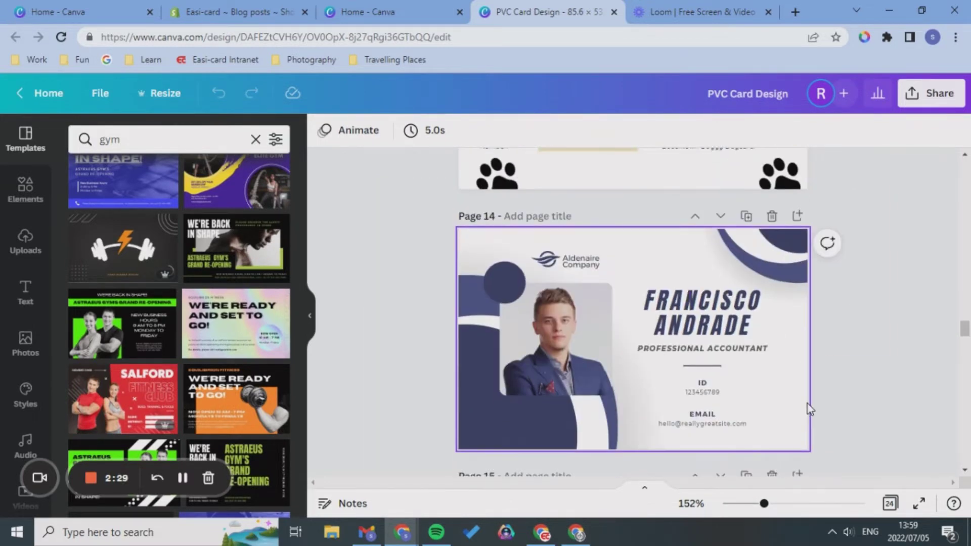
pyautogui.scroll(-1, 810, 407)
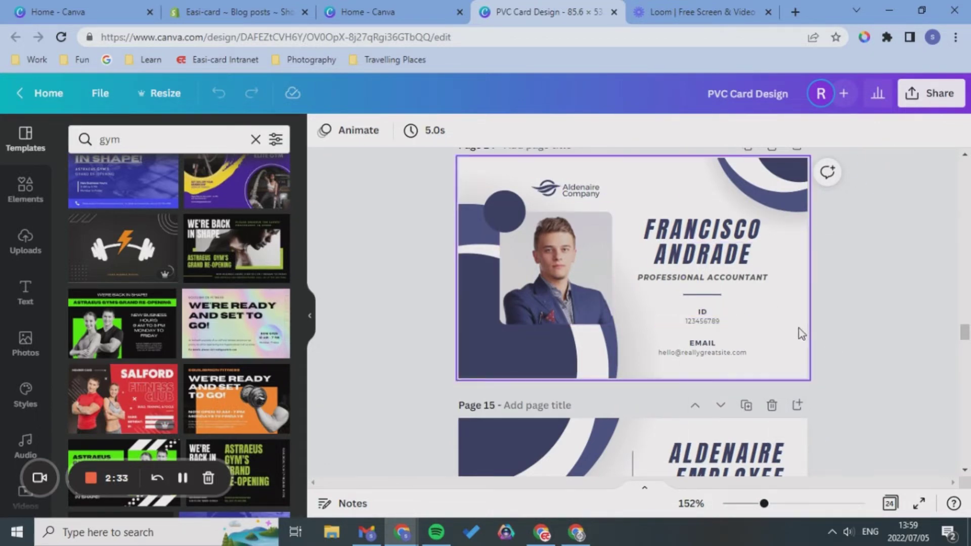
pyautogui.scroll(-4, 781, 354)
pyautogui.scroll(-3, 782, 354)
pyautogui.scroll(-4, 780, 349)
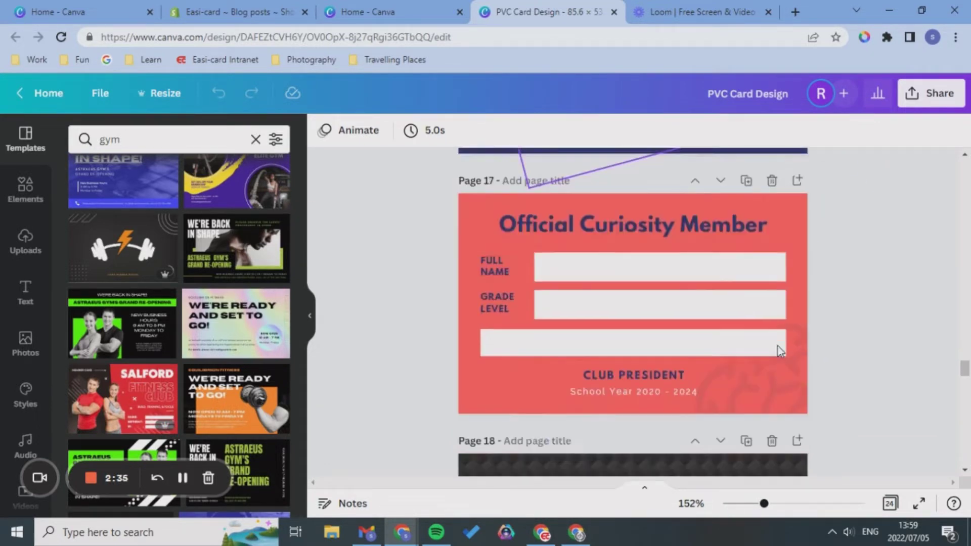
pyautogui.scroll(-2, 780, 350)
pyautogui.scroll(-2, 777, 344)
pyautogui.scroll(-2, 776, 343)
pyautogui.scroll(3, 776, 343)
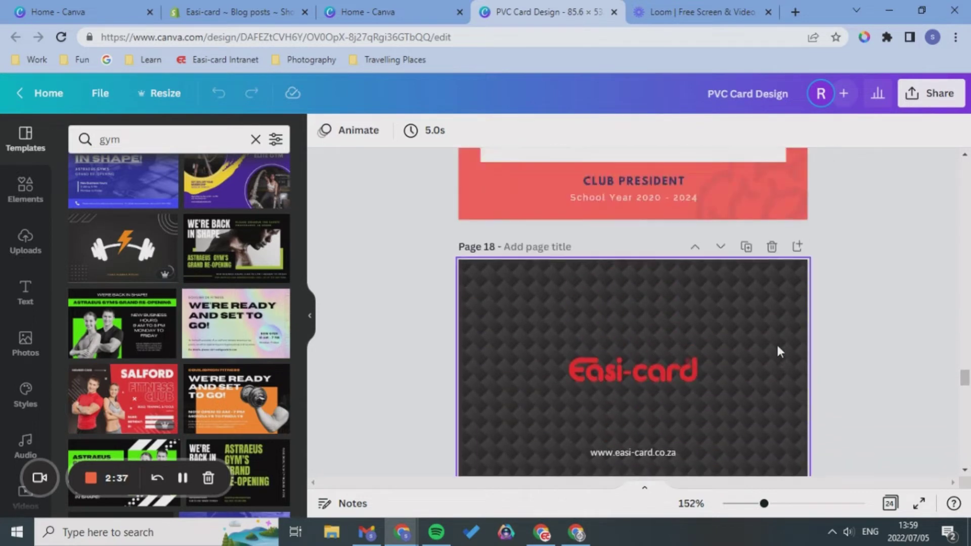
pyautogui.scroll(-2, 759, 342)
pyautogui.scroll(-2, 721, 374)
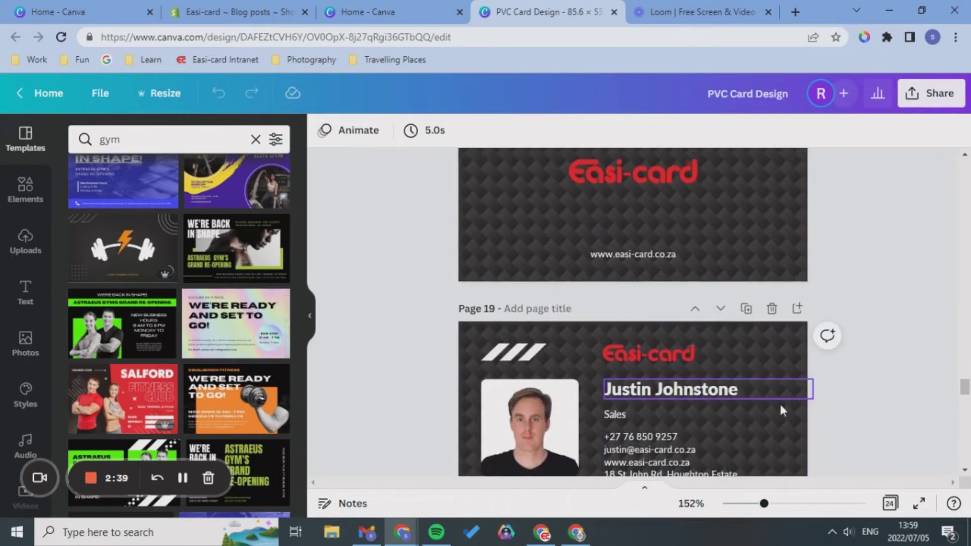
# Scroll back up to the Page 5 Salford Fitness Club card
pyautogui.scroll(4, 779, 379)
pyautogui.scroll(5, 779, 378)
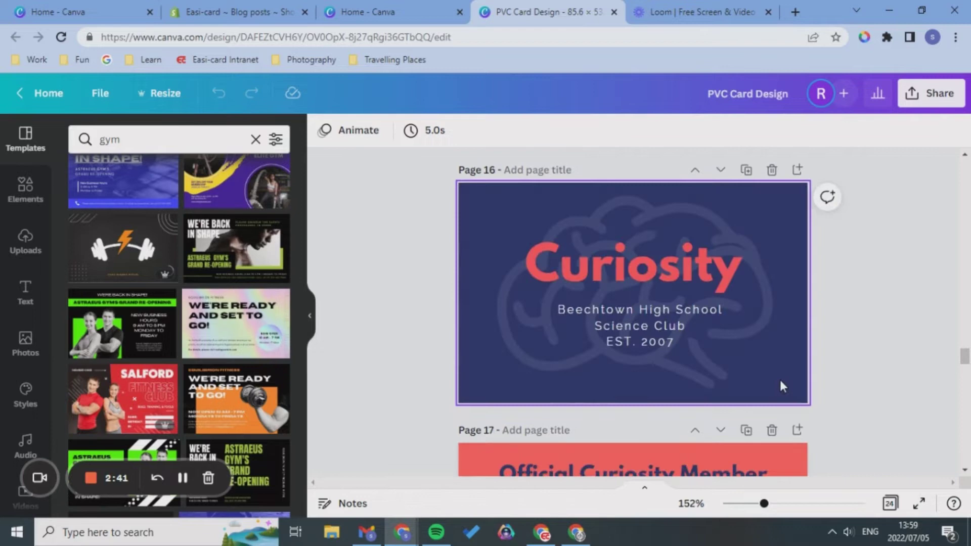
pyautogui.scroll(8, 779, 378)
pyautogui.scroll(9, 782, 379)
pyautogui.scroll(5, 784, 374)
pyautogui.scroll(9, 785, 372)
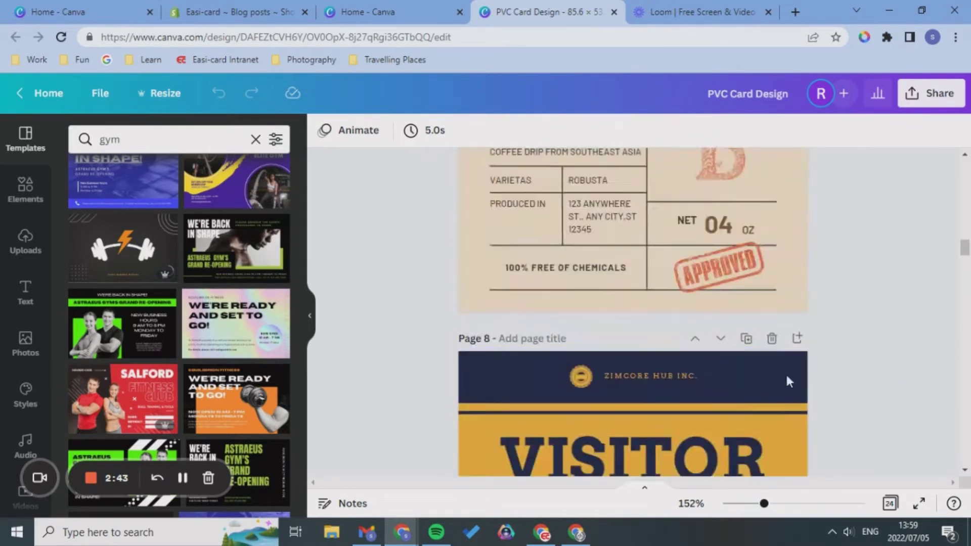
pyautogui.scroll(7, 788, 372)
pyautogui.scroll(7, 789, 372)
pyautogui.scroll(-2, 789, 373)
pyautogui.scroll(-2, 790, 373)
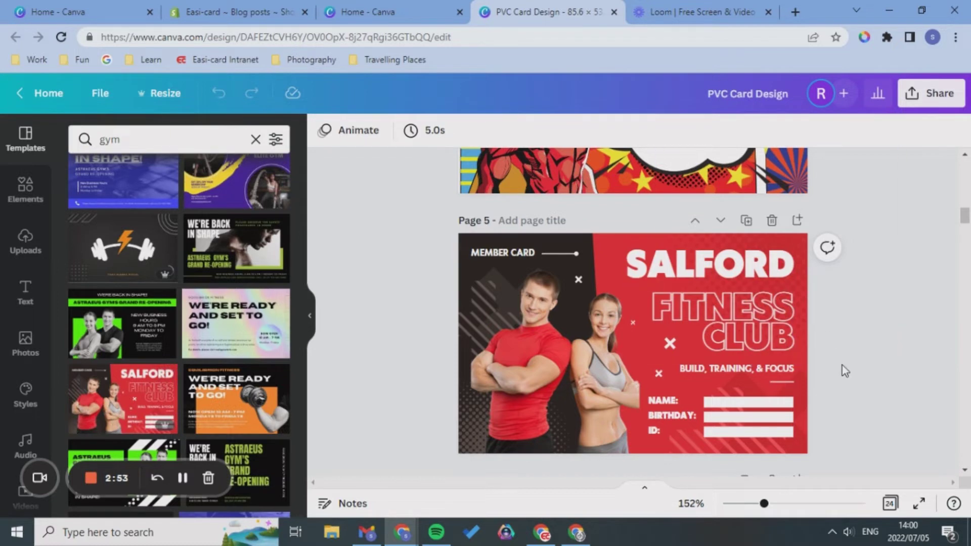
pyautogui.click(772, 409)
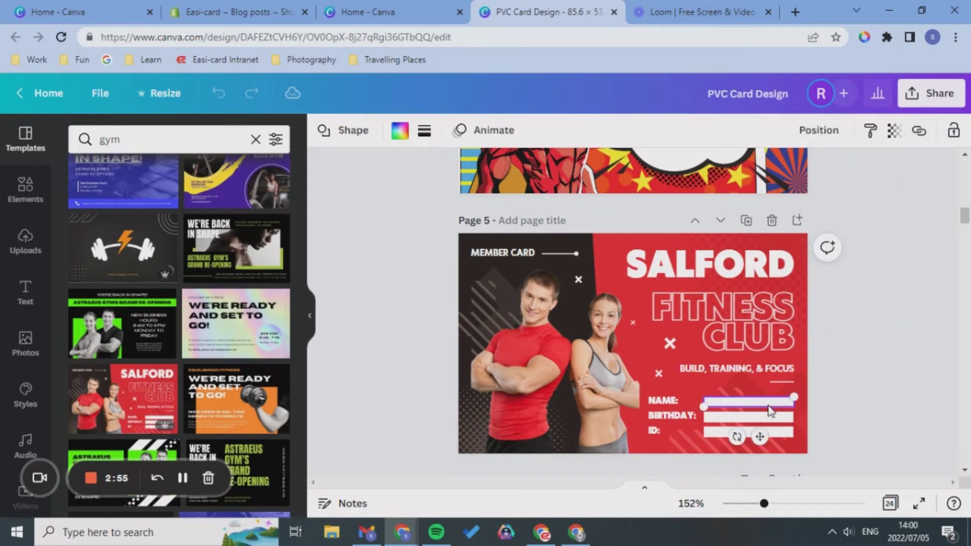
pyautogui.click(894, 378)
pyautogui.scroll(3, 798, 415)
pyautogui.scroll(3, 709, 379)
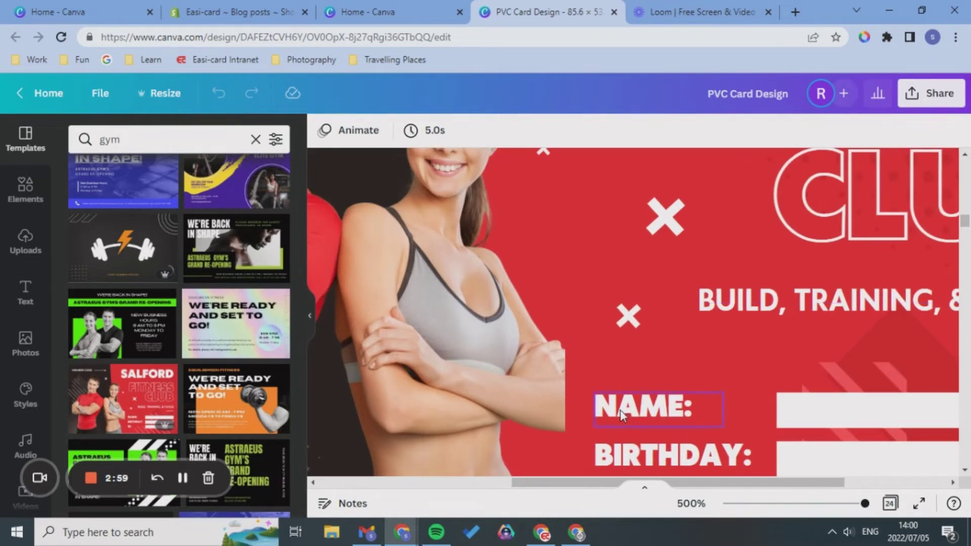
pyautogui.scroll(-3, 627, 413)
pyautogui.scroll(-1, 657, 400)
pyautogui.scroll(-1, 708, 384)
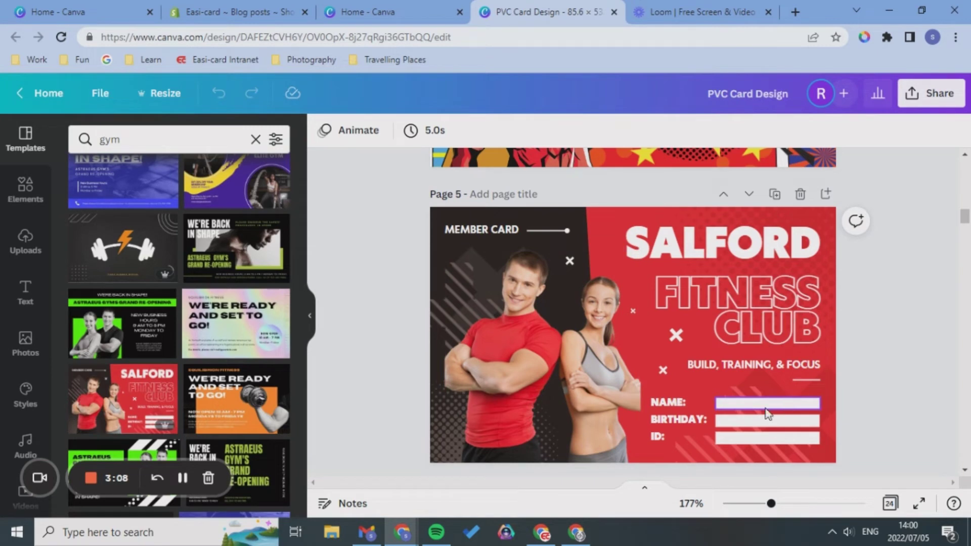
# Add a test heading, then a subheading sized into the NAME field, and delete both
pyautogui.click(28, 291)
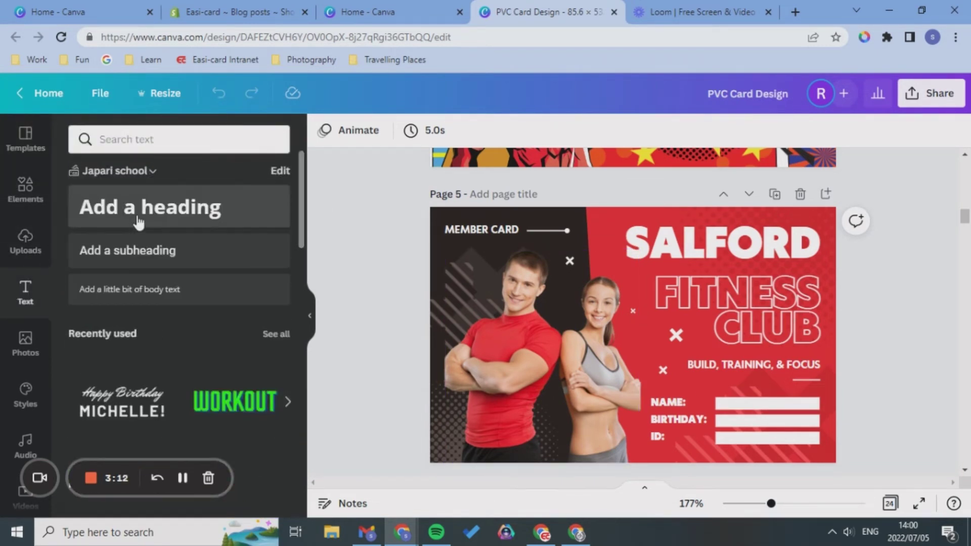
pyautogui.click(148, 218)
pyautogui.press('BackSpace')
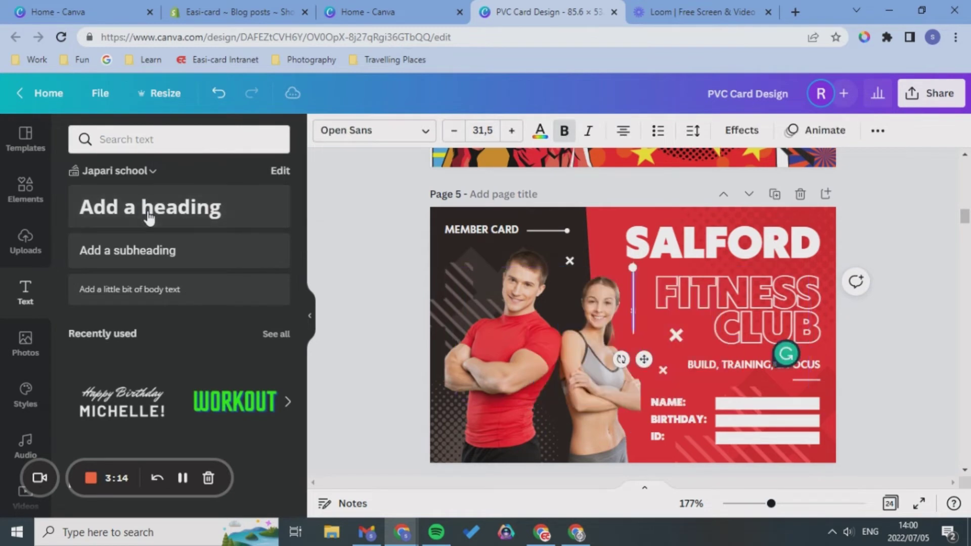
pyautogui.click(165, 252)
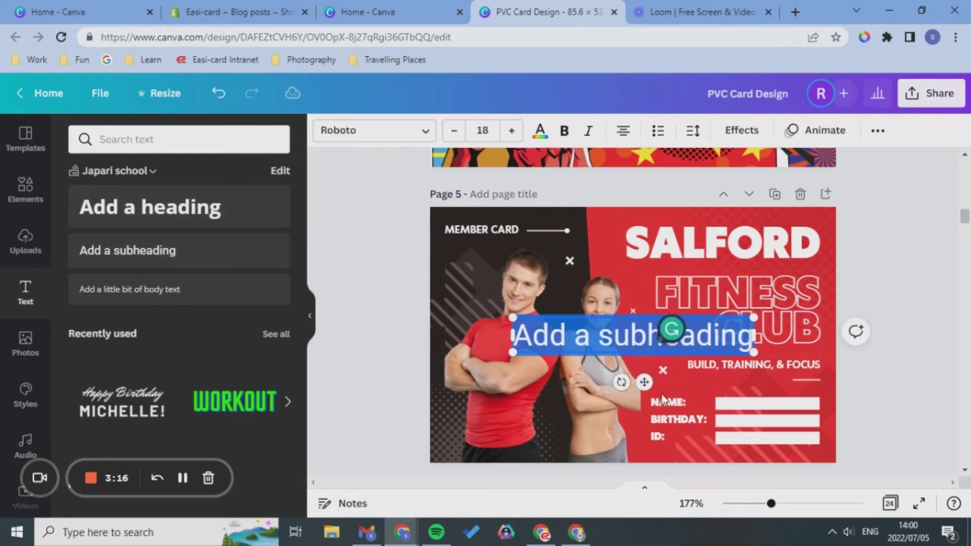
pyautogui.moveTo(756, 351)
pyautogui.mouseDown()
pyautogui.moveTo(575, 327)
pyautogui.moveTo(768, 442)
pyautogui.mouseUp()
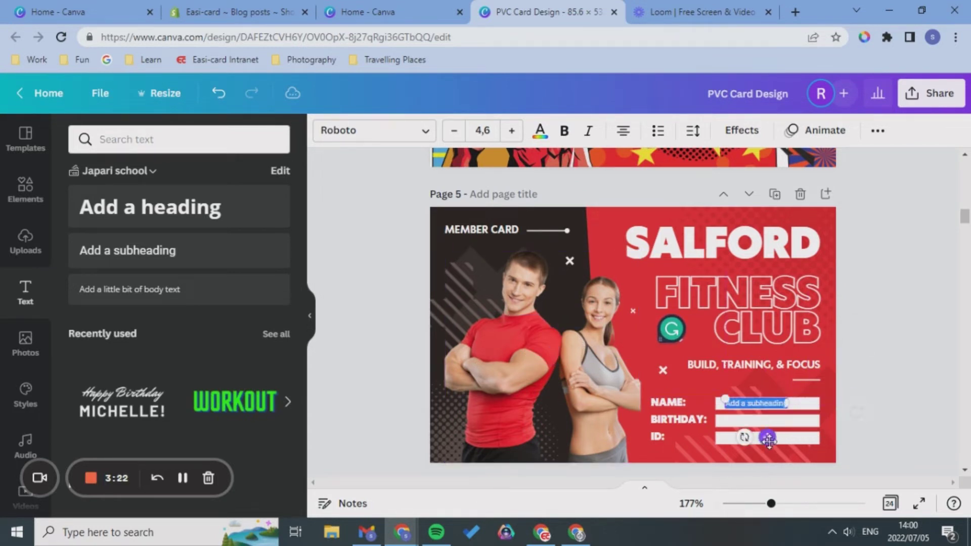
pyautogui.press('BackSpace')
pyautogui.click(839, 324)
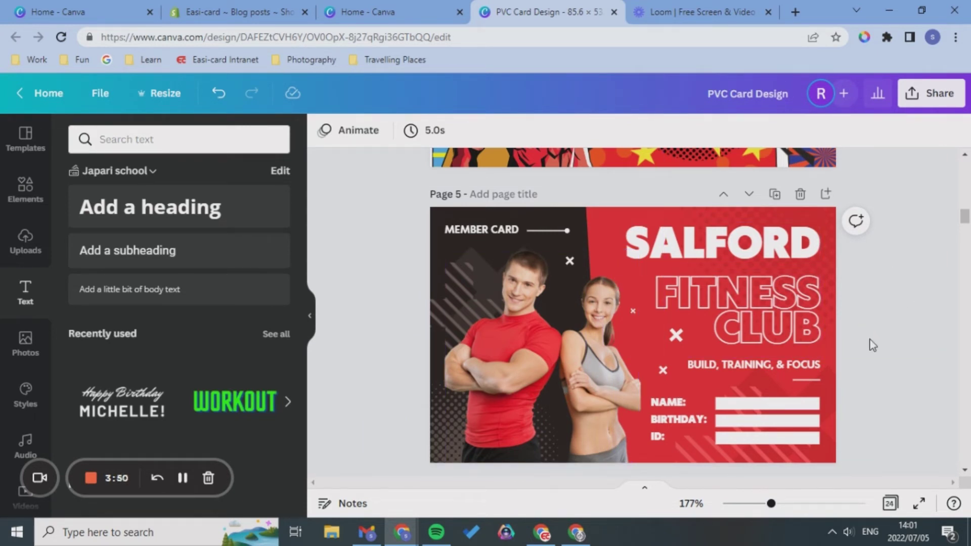
# Open the Download settings and set the file type to PDF Print
pyautogui.click(928, 109)
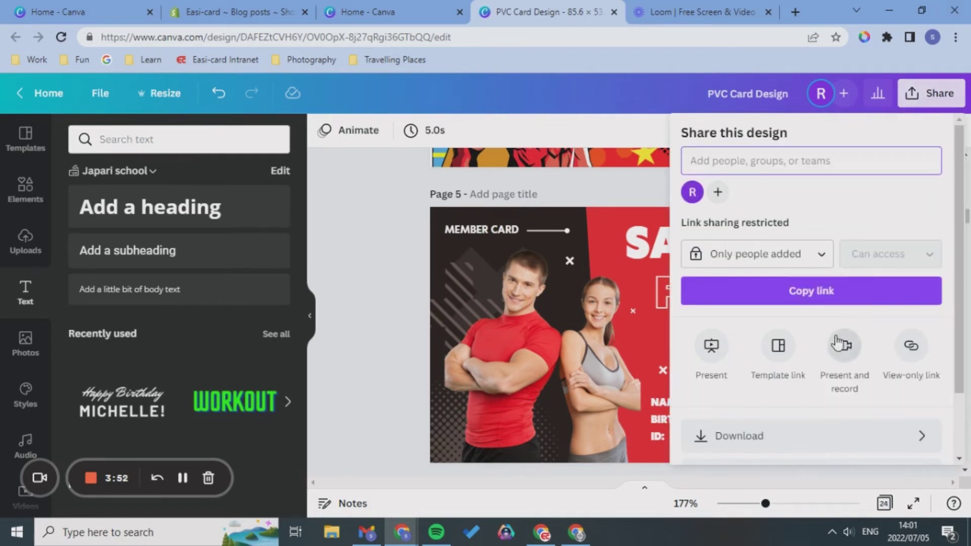
pyautogui.scroll(-2, 842, 342)
pyautogui.click(779, 367)
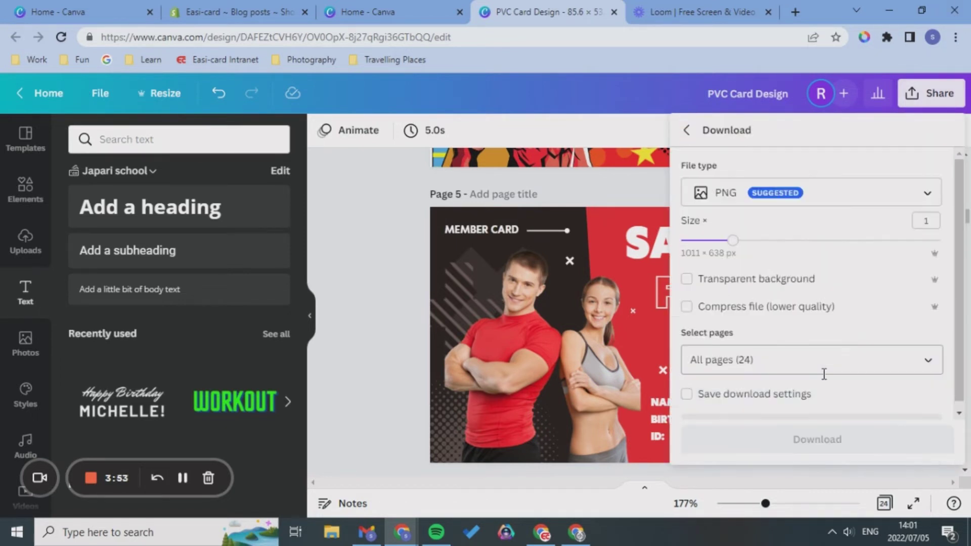
pyautogui.click(852, 241)
pyautogui.click(809, 192)
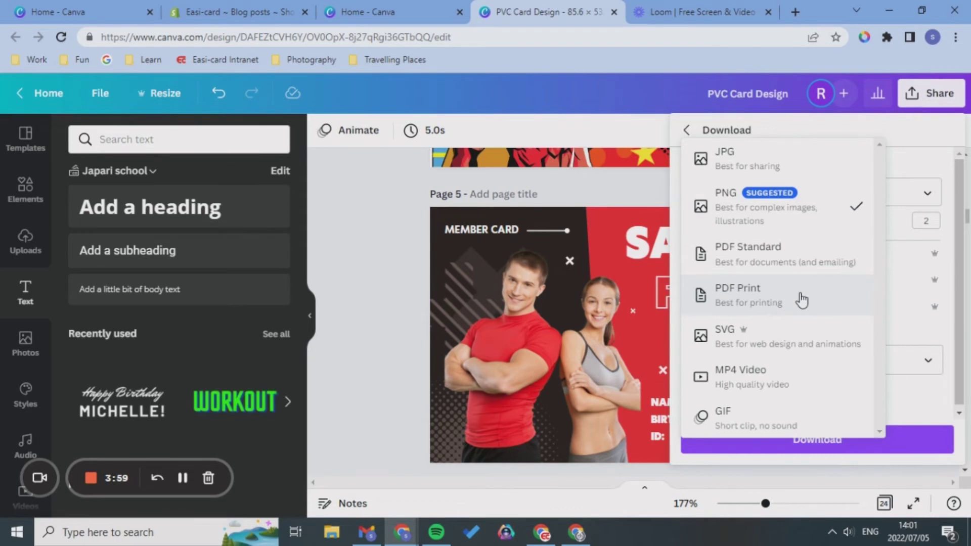
pyautogui.click(801, 299)
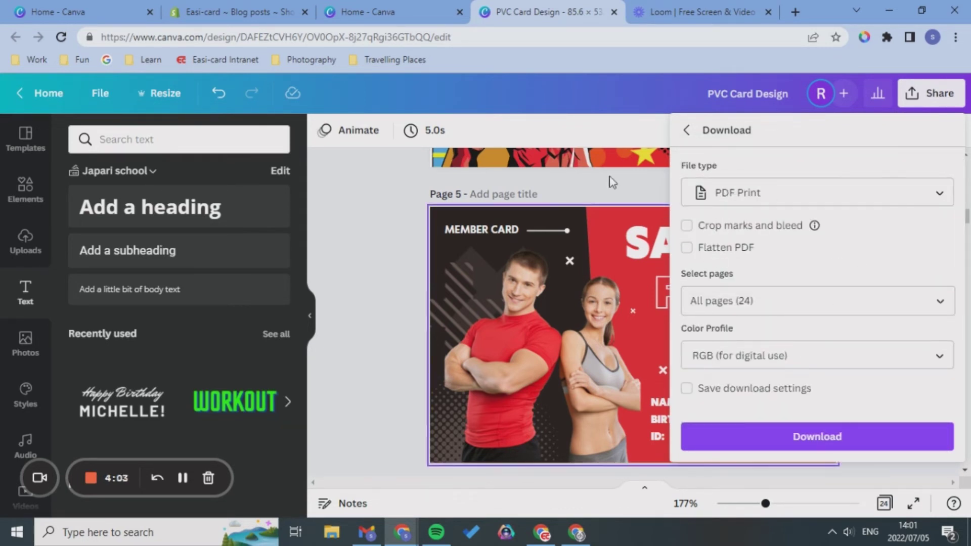
# Limit the export to pages 5 and 6 only
pyautogui.click(798, 306)
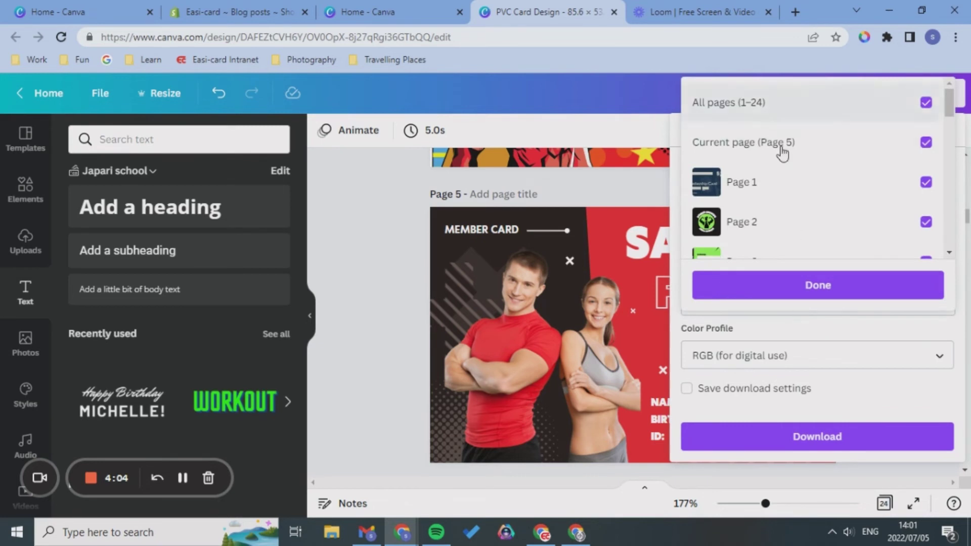
pyautogui.click(850, 115)
pyautogui.scroll(-10, 831, 163)
pyautogui.scroll(5, 832, 165)
pyautogui.scroll(3, 832, 165)
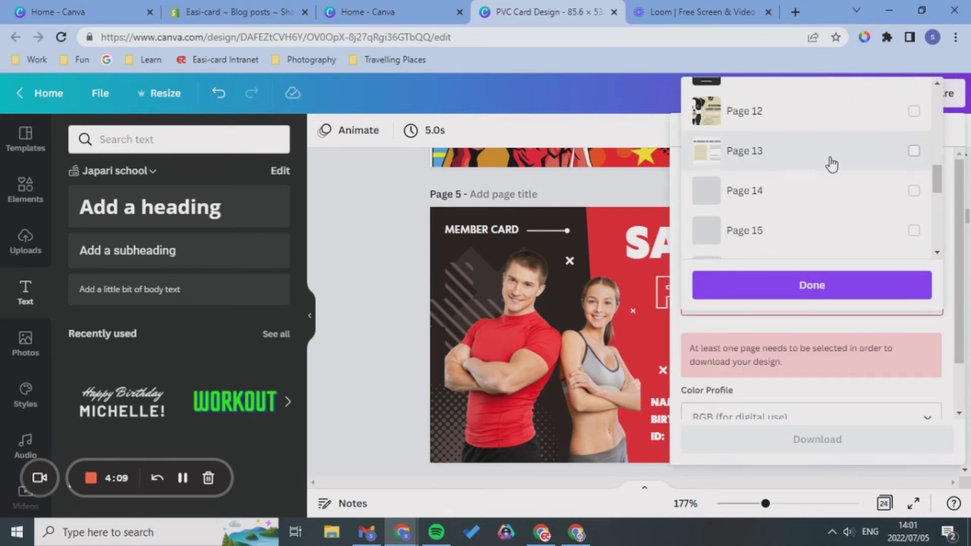
pyautogui.scroll(1, 833, 167)
pyautogui.scroll(7, 835, 176)
pyautogui.scroll(1, 806, 205)
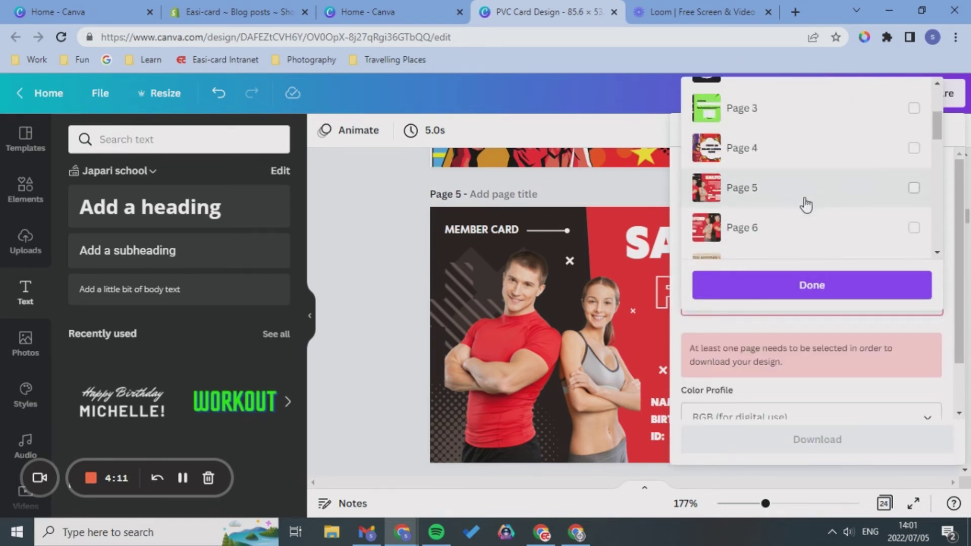
pyautogui.click(792, 194)
pyautogui.click(785, 228)
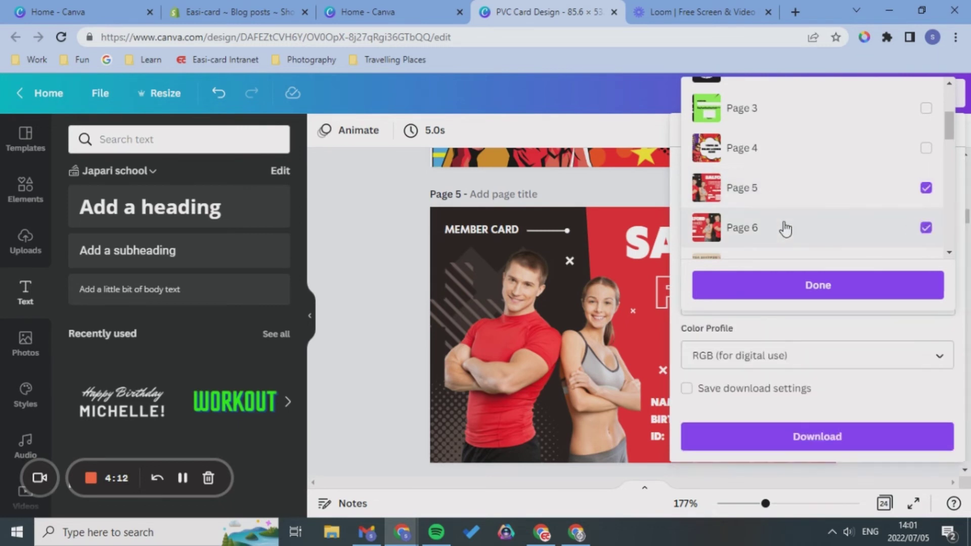
pyautogui.click(796, 286)
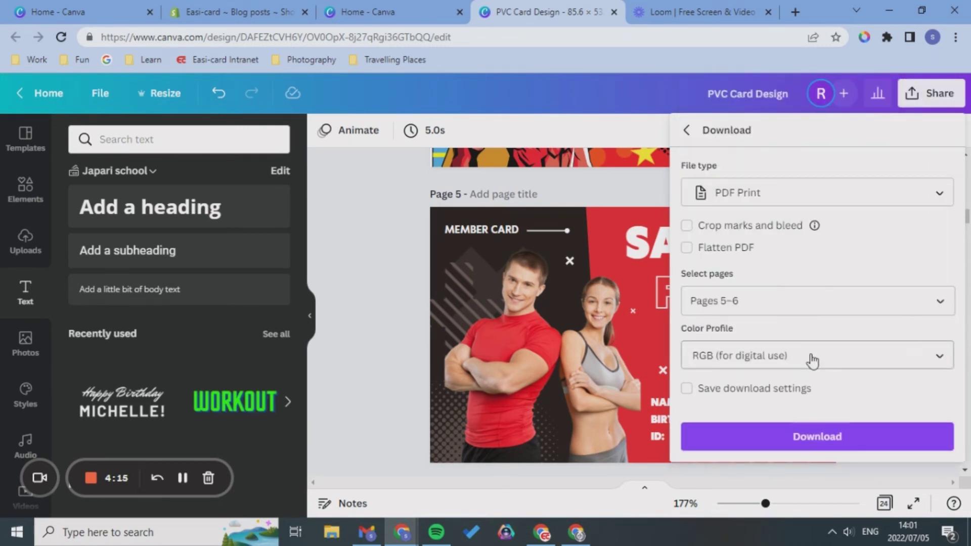
# Set the colour profile to CMYK, add crop marks and bleed, and download the PDF
pyautogui.click(811, 359)
pyautogui.click(762, 389)
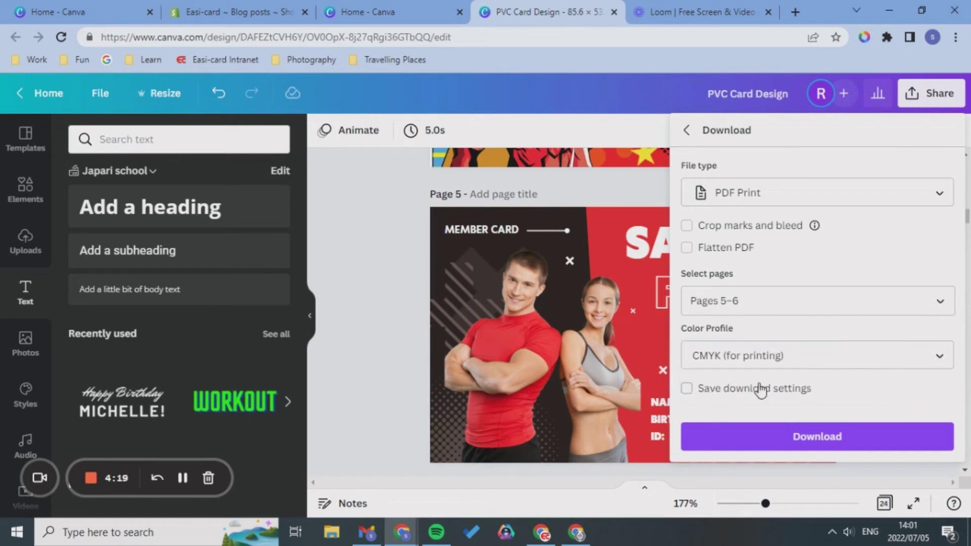
pyautogui.click(859, 366)
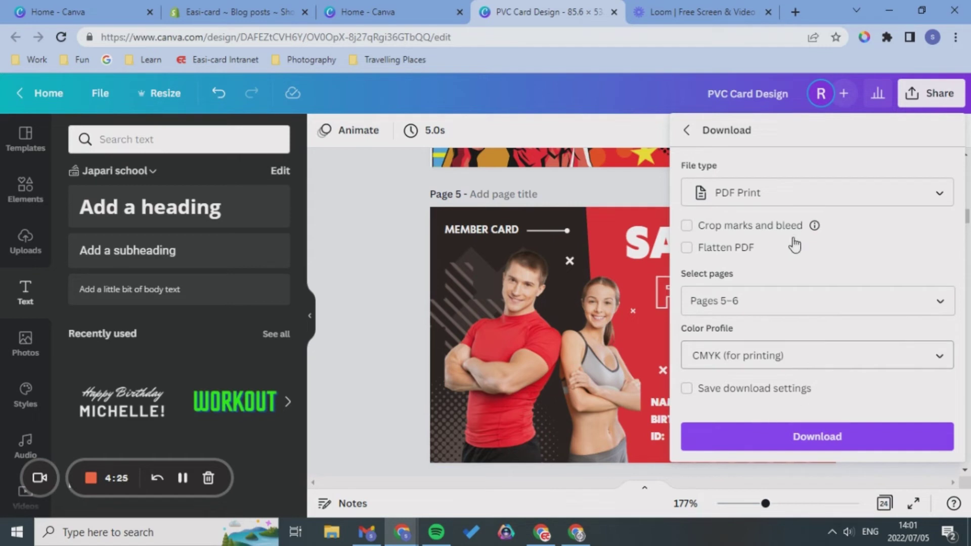
pyautogui.click(687, 225)
pyautogui.click(761, 436)
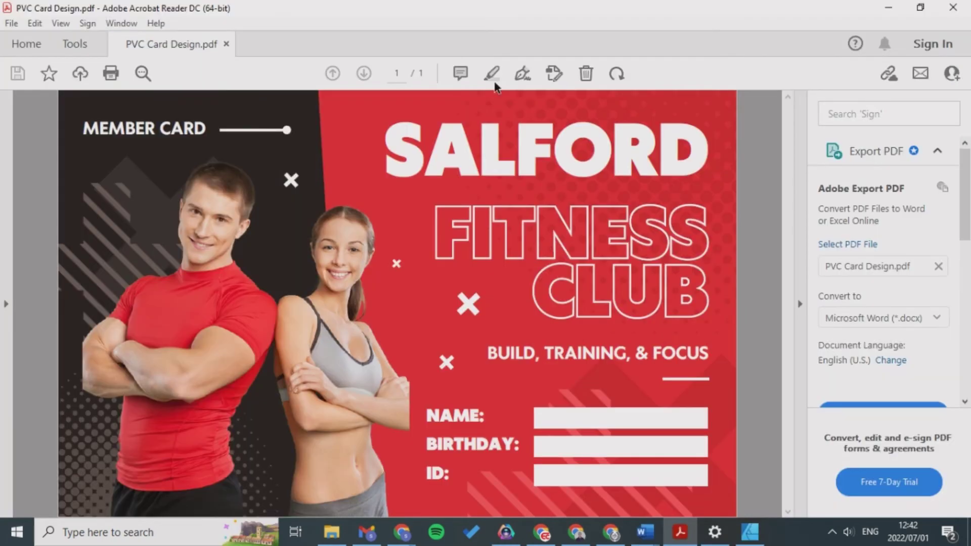
# Check the XPS Card Printer properties, choose Landscape, and print the card PDF
pyautogui.click(11, 23)
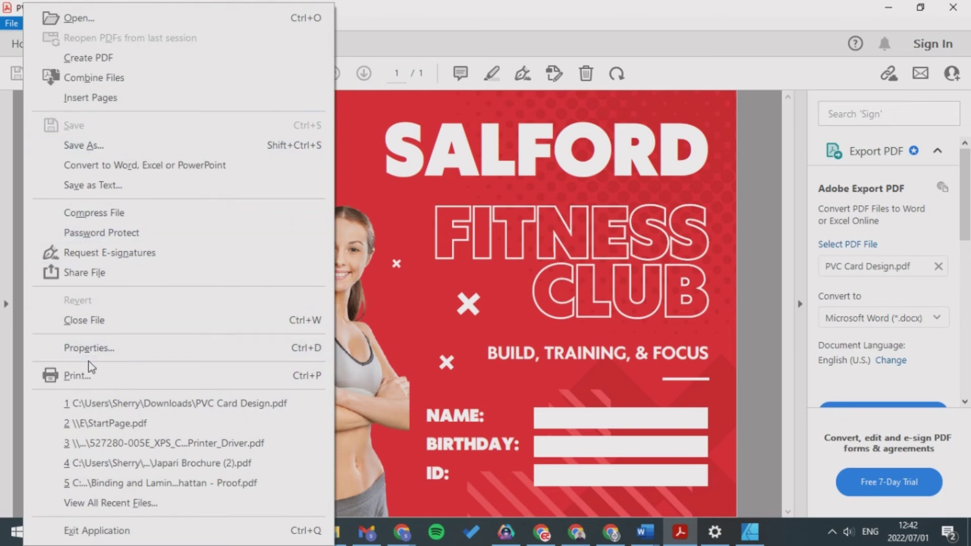
pyautogui.click(88, 376)
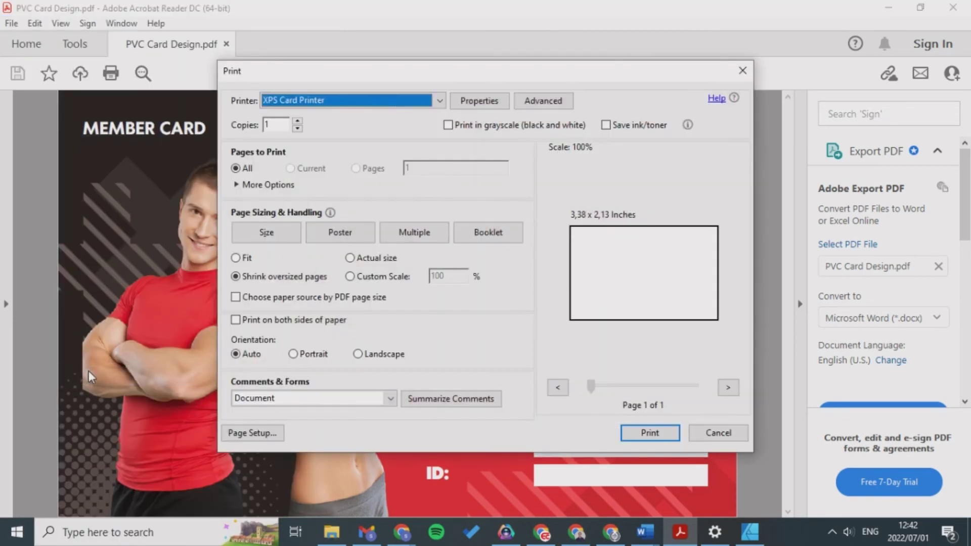
pyautogui.click(482, 108)
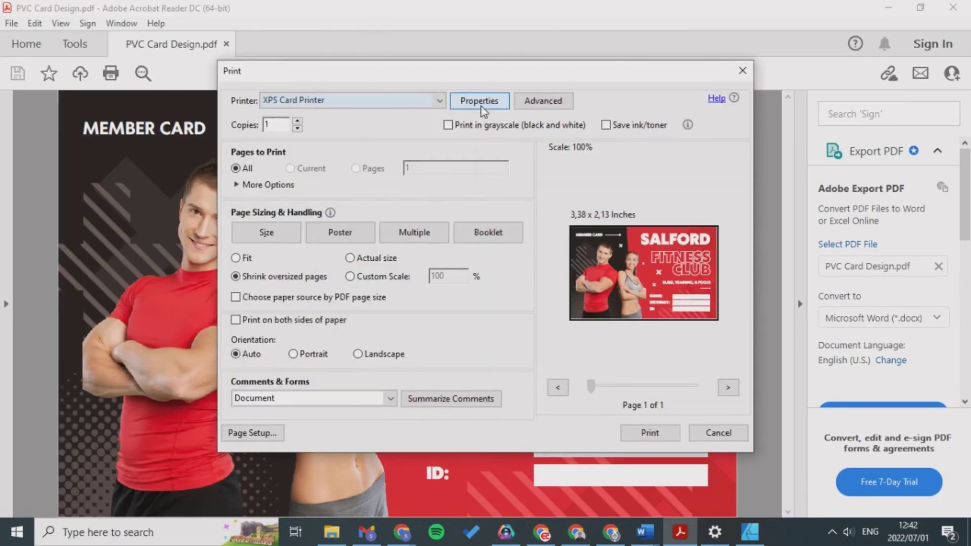
pyautogui.click(596, 82)
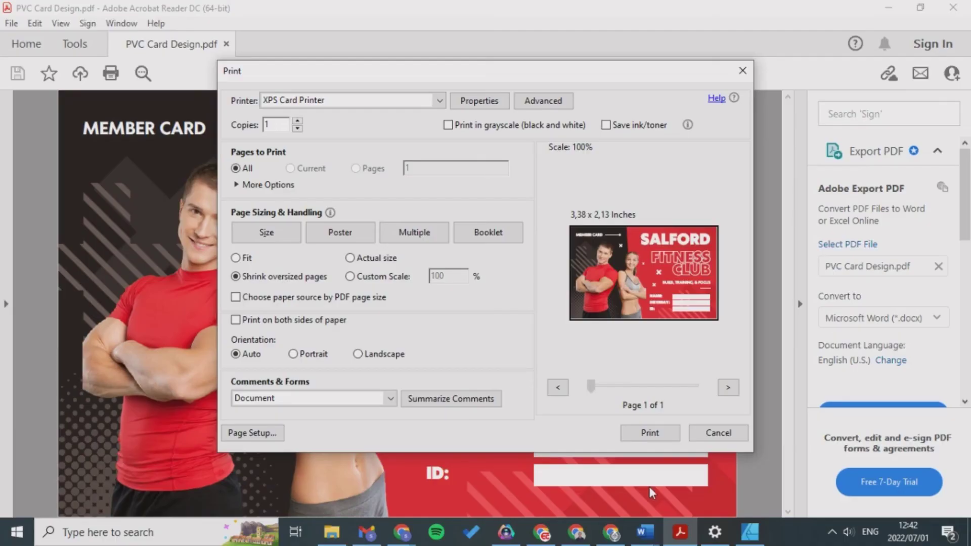
pyautogui.click(358, 355)
pyautogui.click(650, 433)
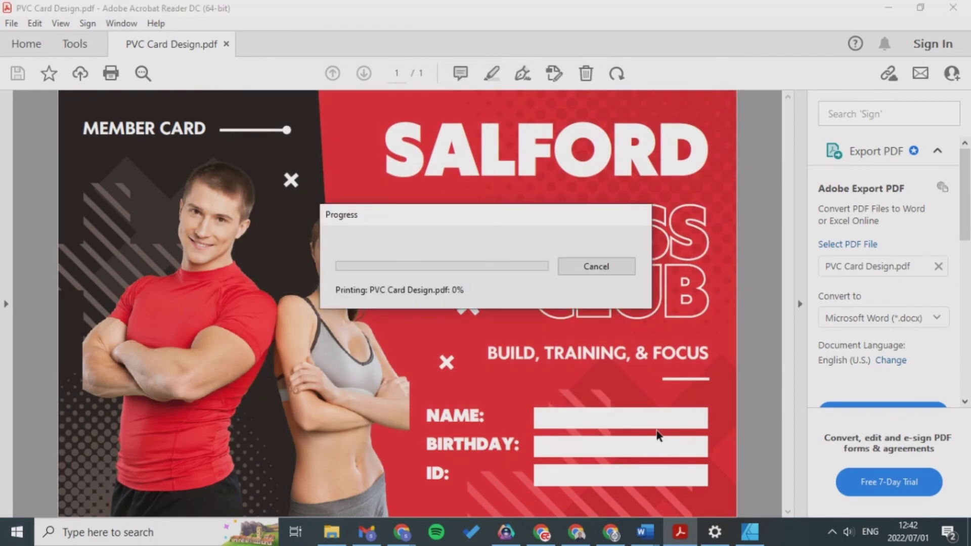